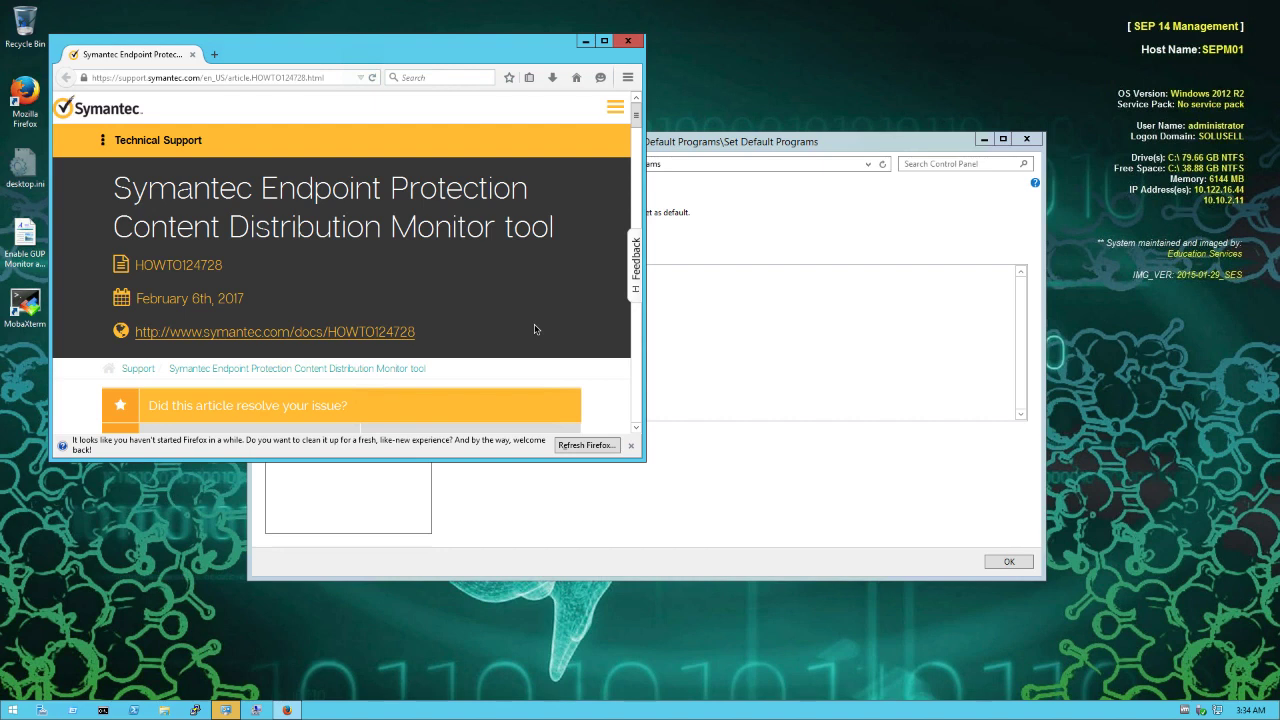
# Scroll the HOWTO124728 article down to its Description section and numbered Step links.
pyautogui.scroll(-1, 535, 330)
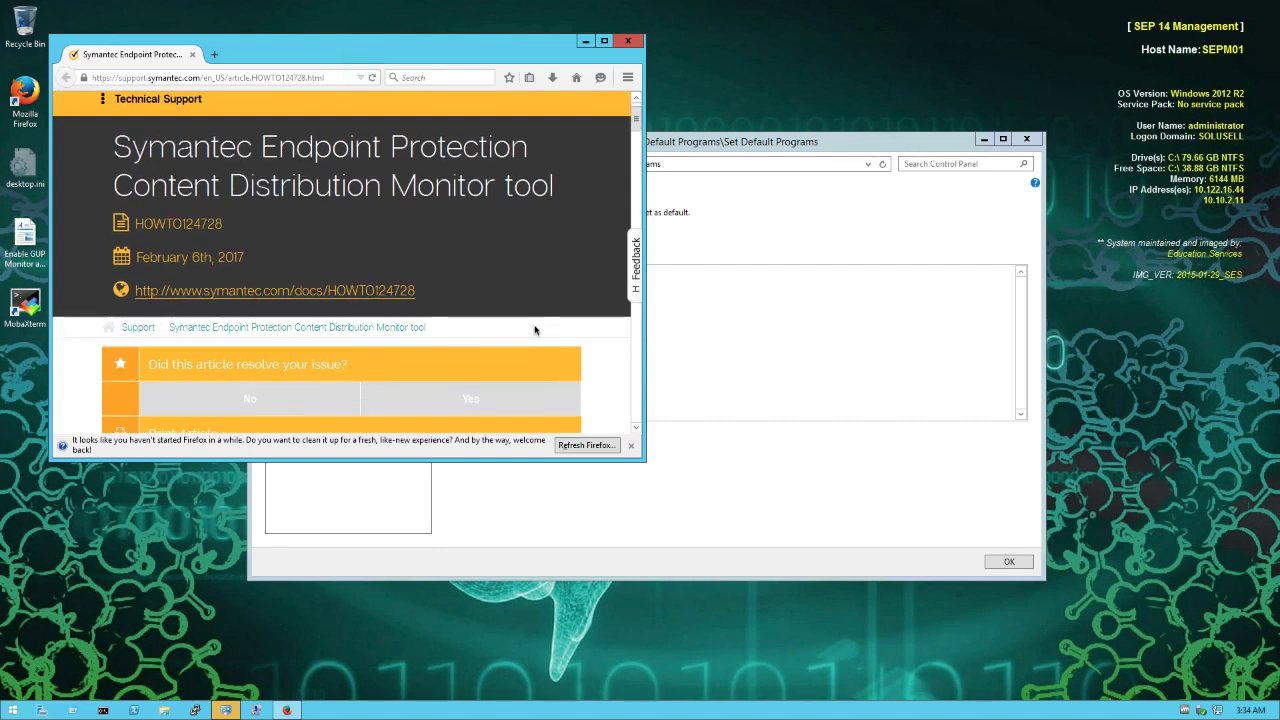
pyautogui.scroll(-1, 535, 330)
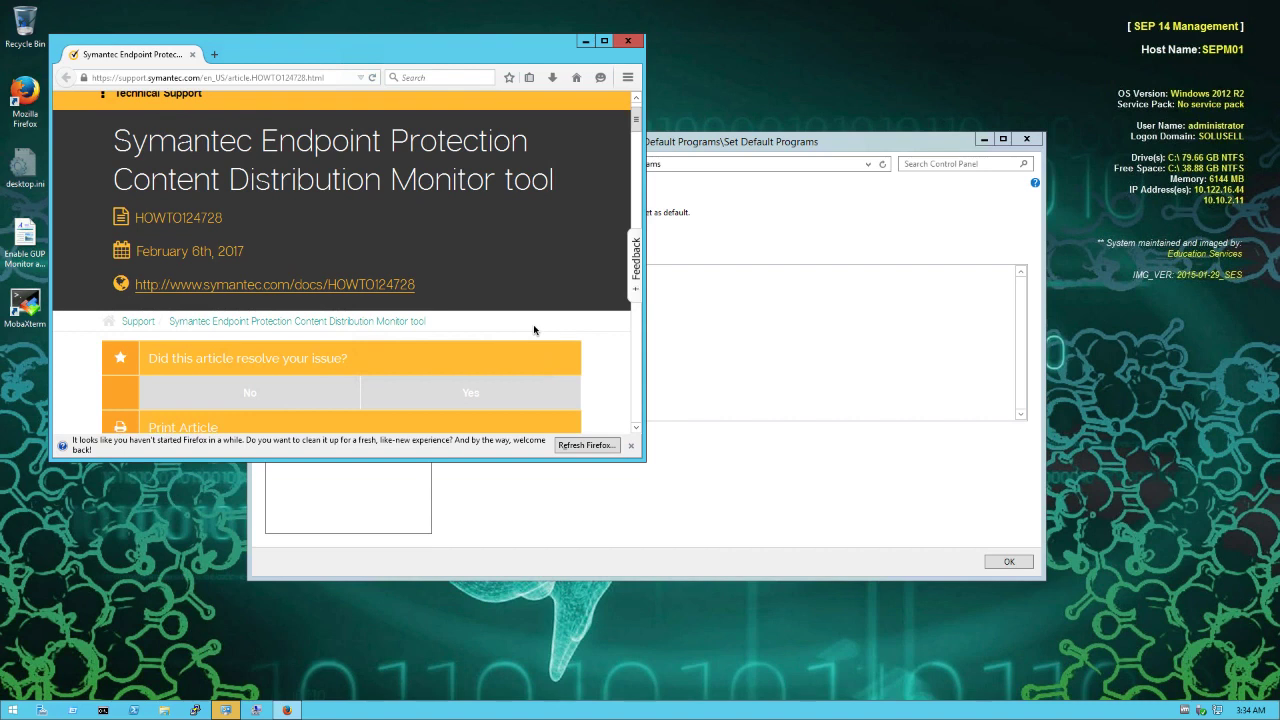
pyautogui.scroll(-5, 534, 330)
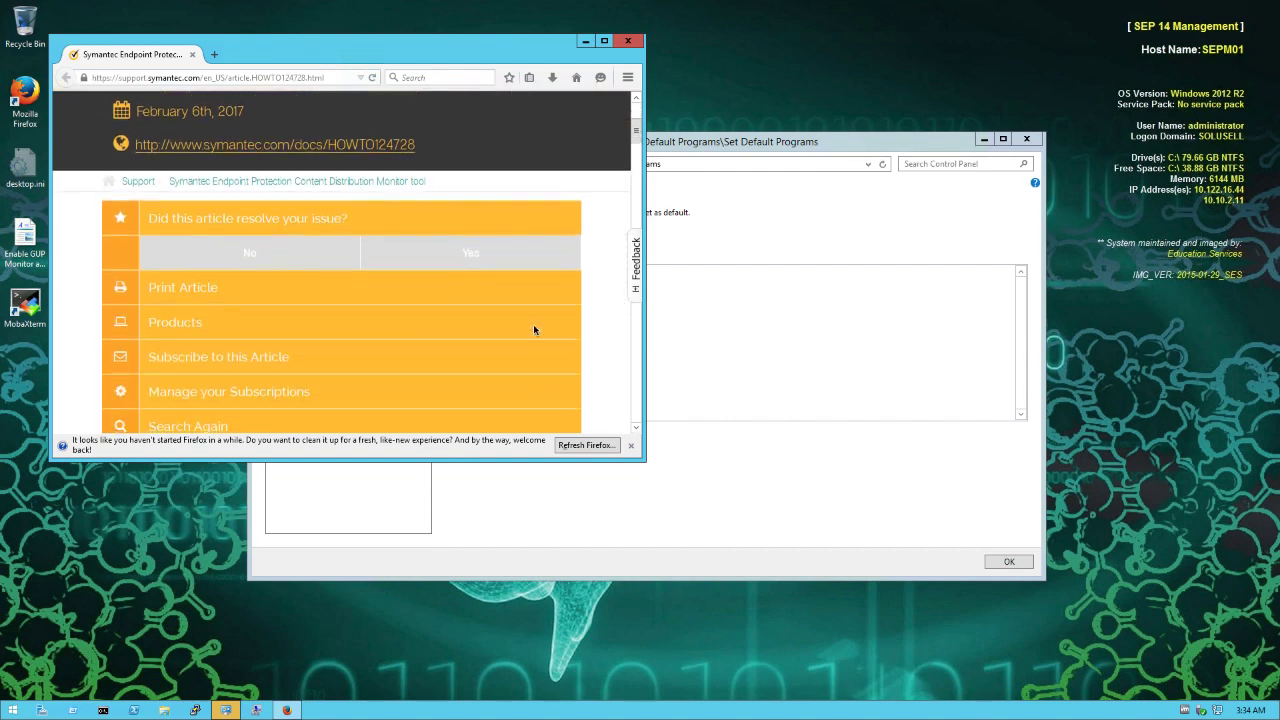
pyautogui.scroll(-5, 533, 330)
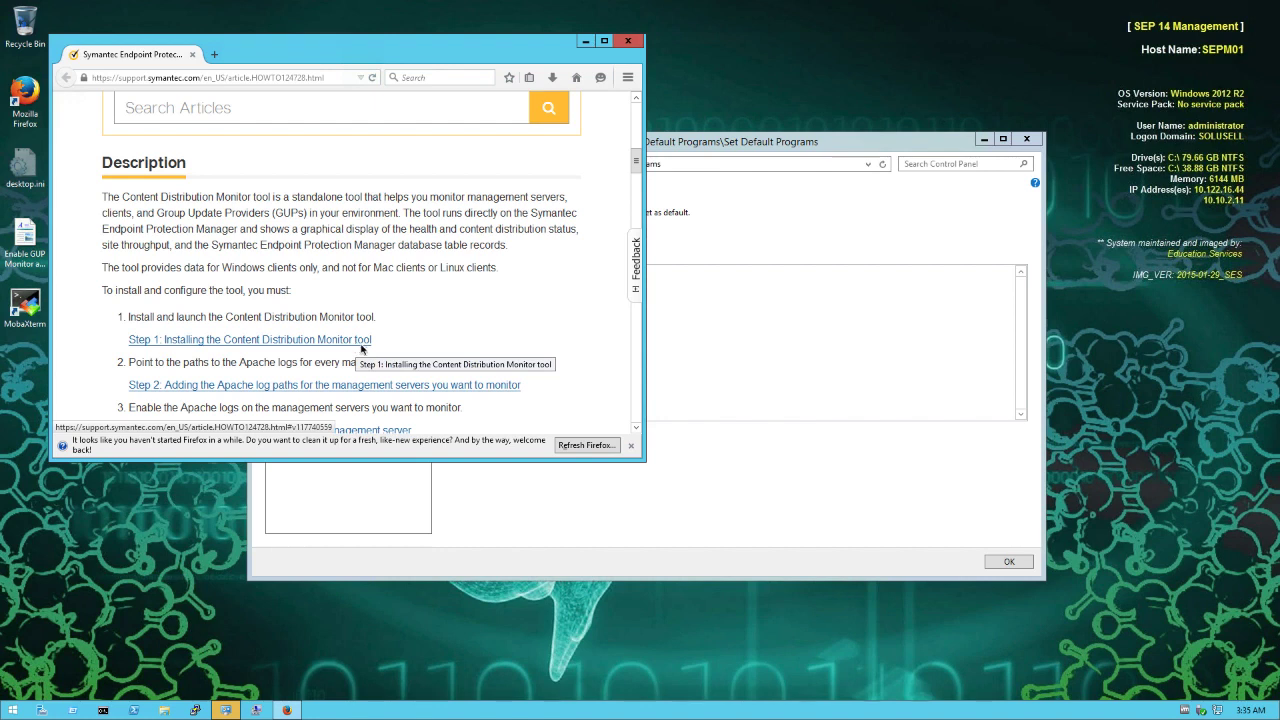
# Locate ContentDistributionMonitor.bat in Symantec Endpoint Protection Manager\Tools, return to the install folder, and open Run.
pyautogui.click(165, 711)
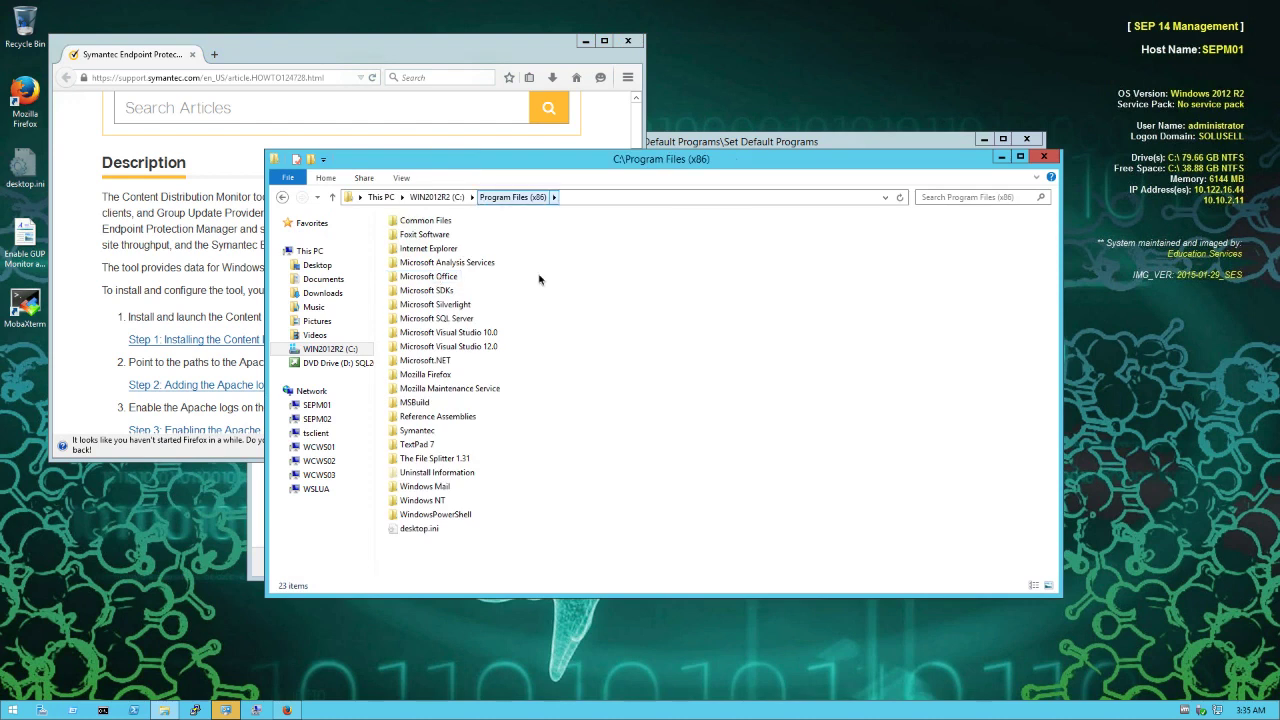
pyautogui.click(417, 431)
pyautogui.doubleClick(417, 431)
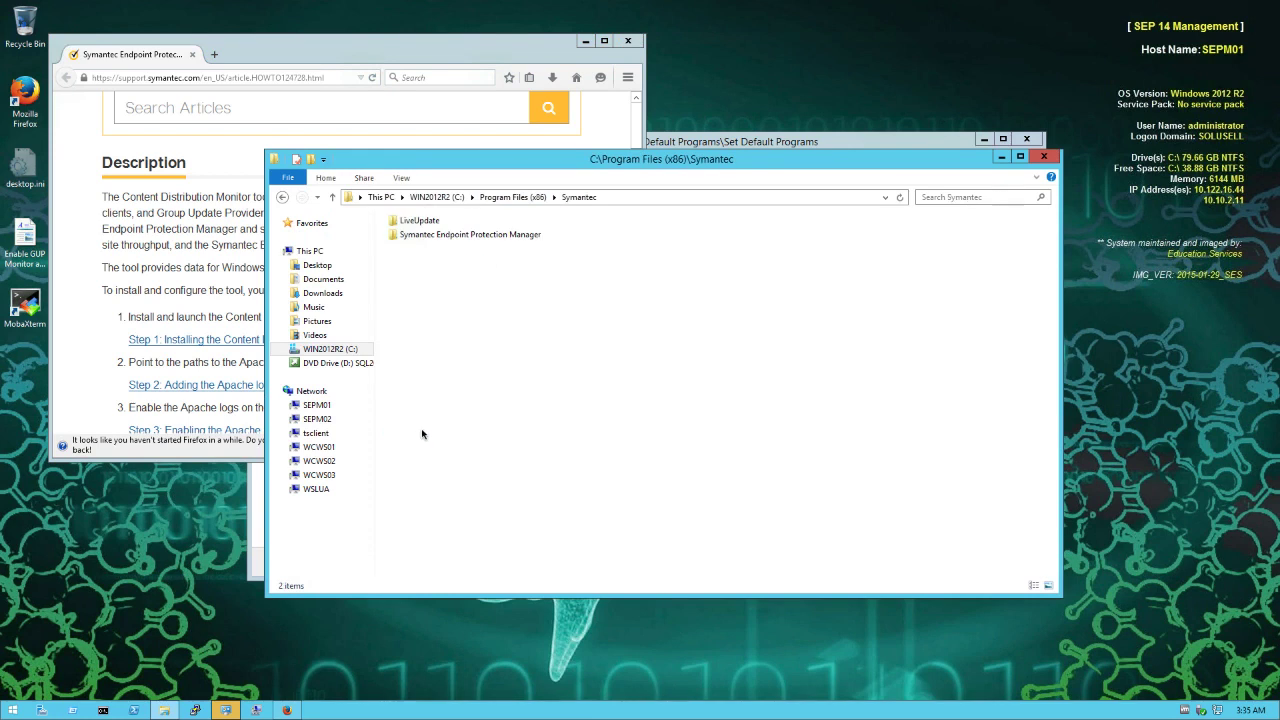
pyautogui.doubleClick(444, 235)
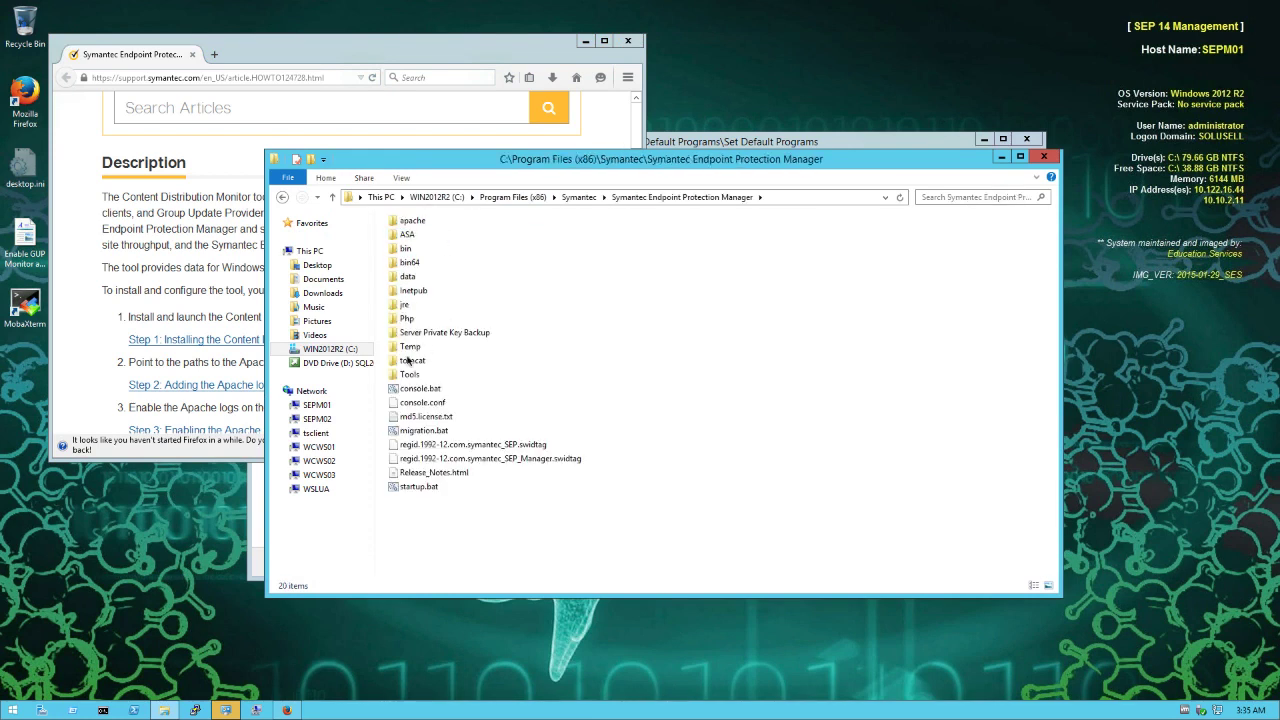
pyautogui.click(410, 375)
pyautogui.doubleClick(410, 375)
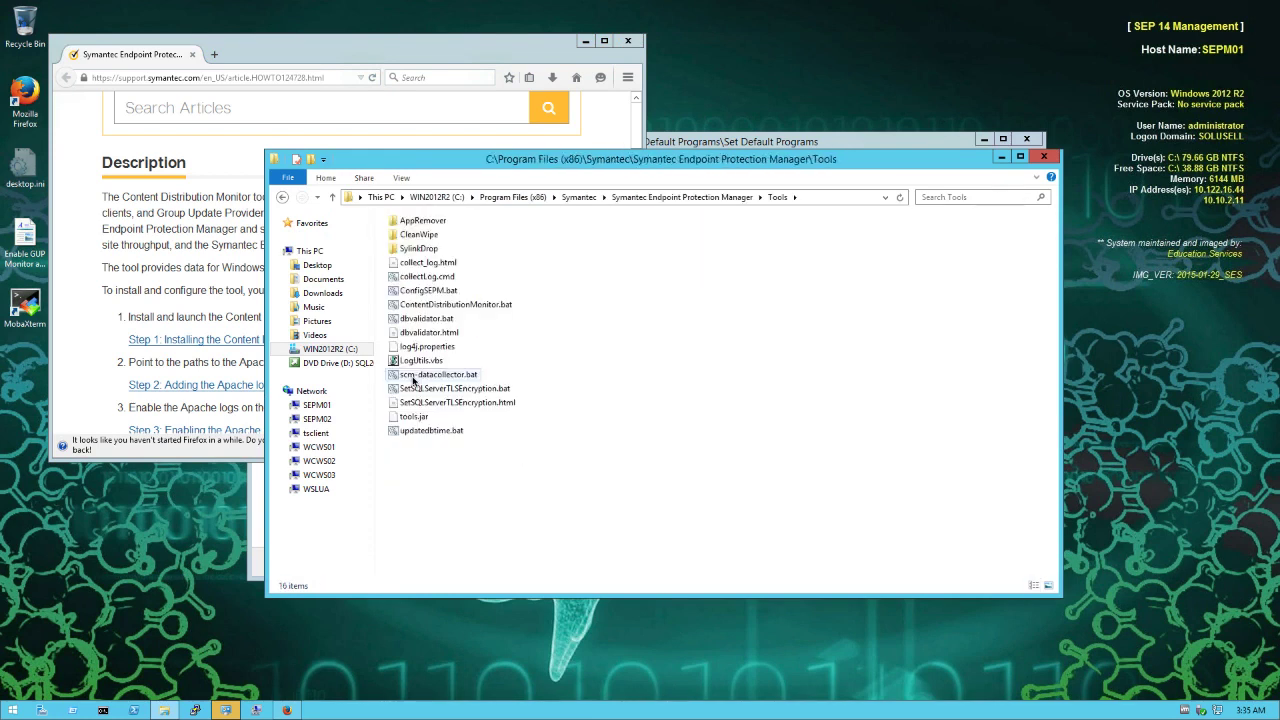
pyautogui.click(455, 309)
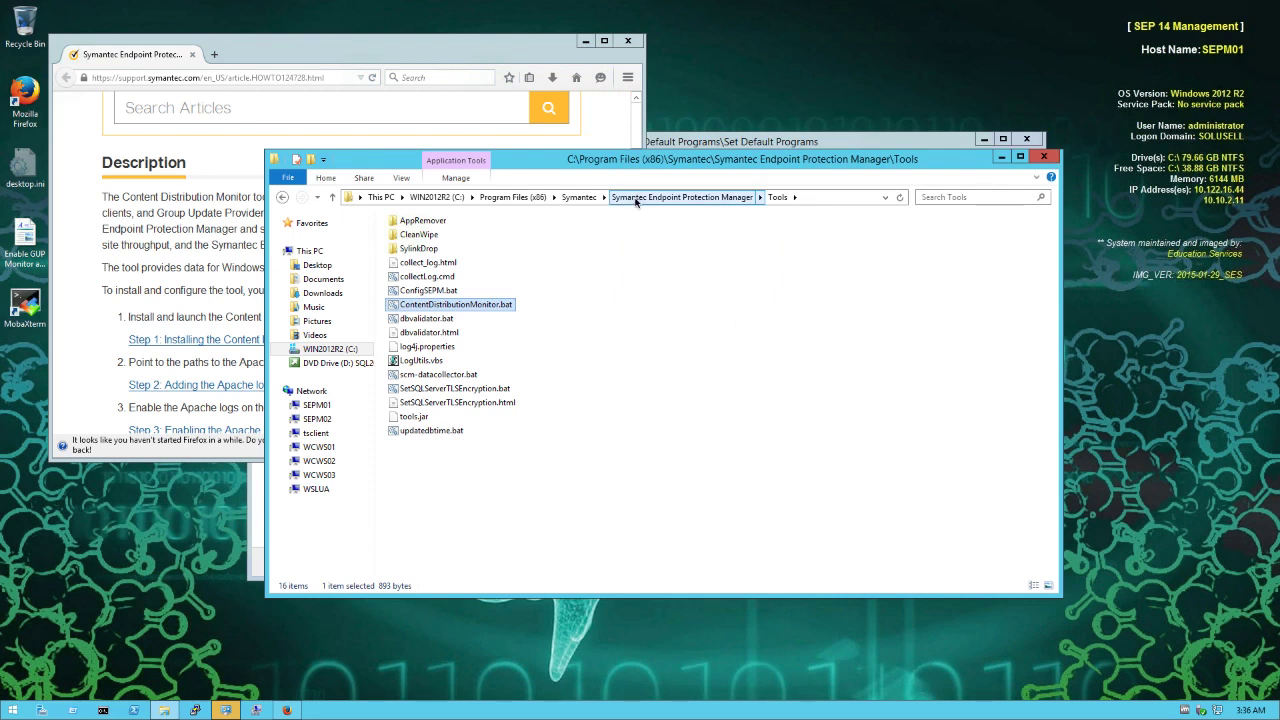
pyautogui.click(635, 198)
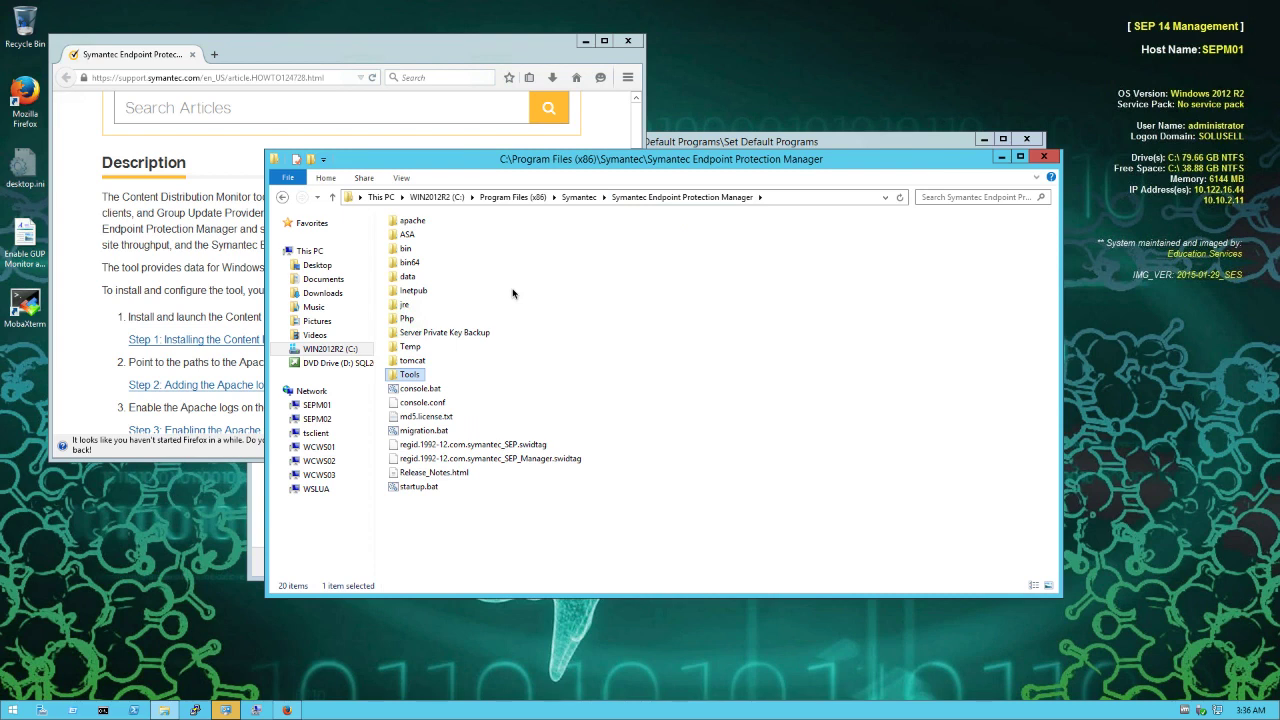
pyautogui.press('super+r')
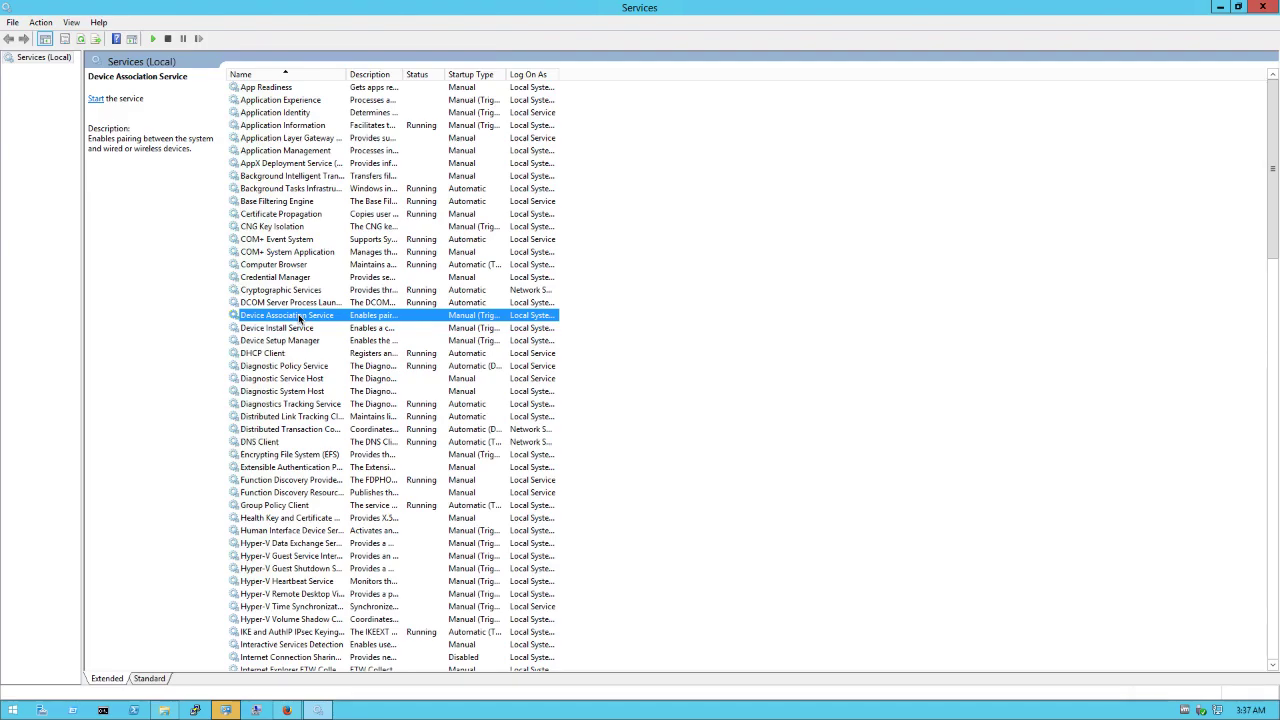
# Stop the Symantec Endpoint Protection Manager Webserver service and bring the SEPM folder window back.
pyautogui.press('s')
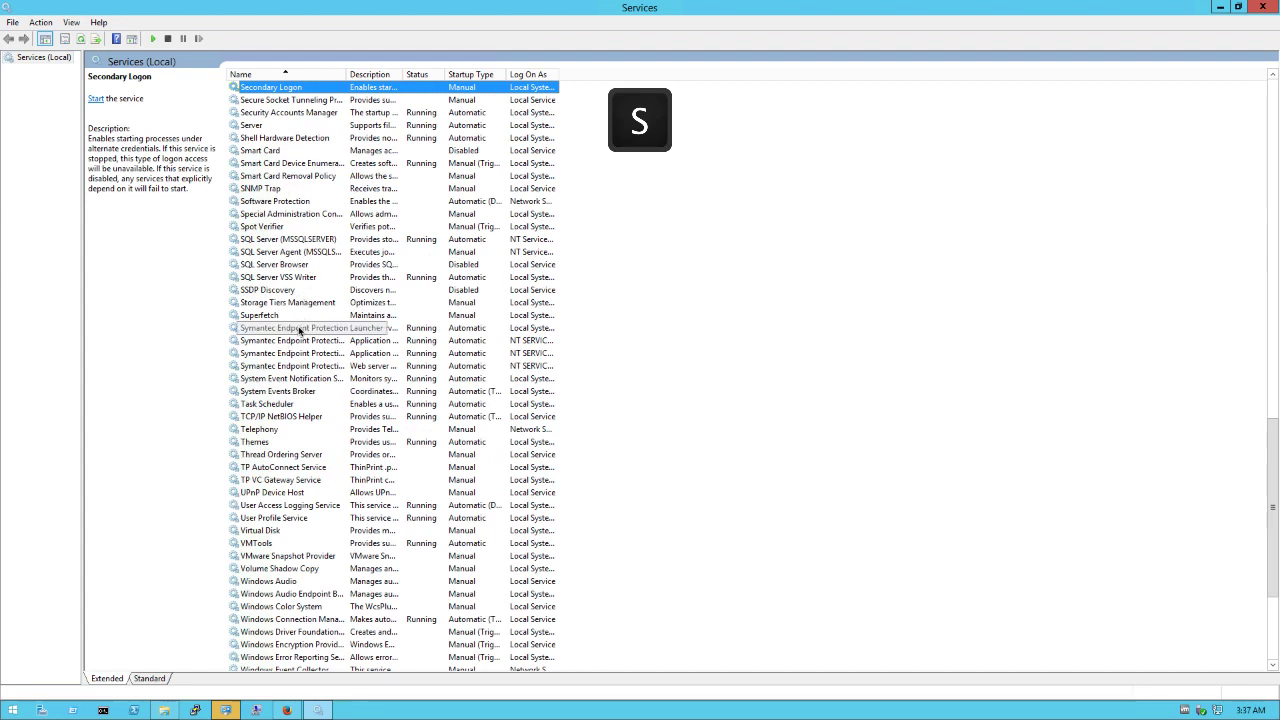
pyautogui.click(362, 367)
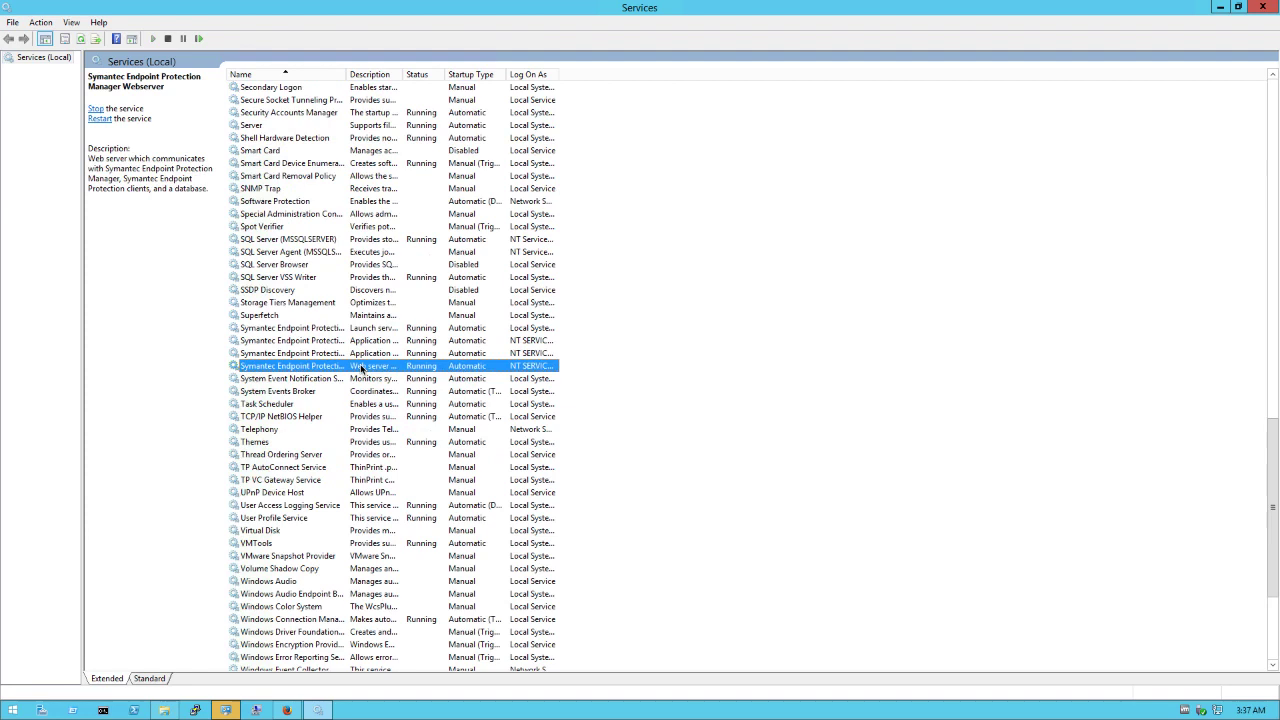
pyautogui.click(168, 39)
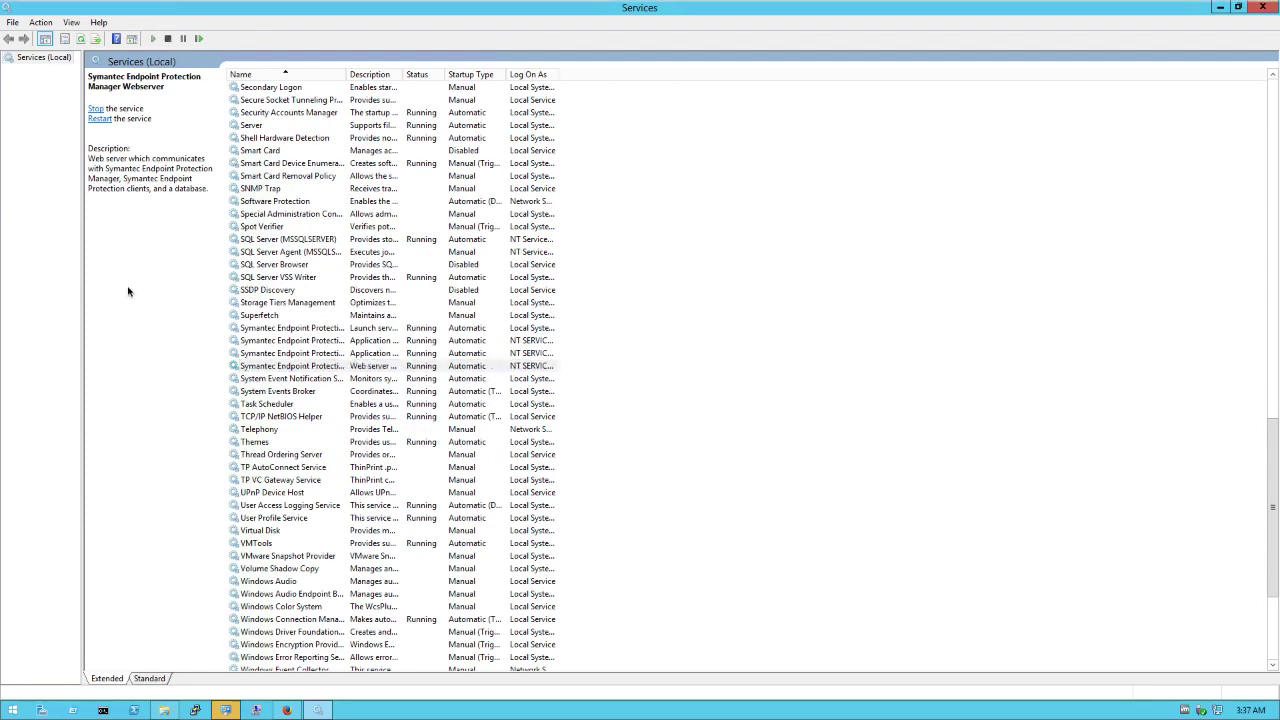
pyautogui.click(160, 711)
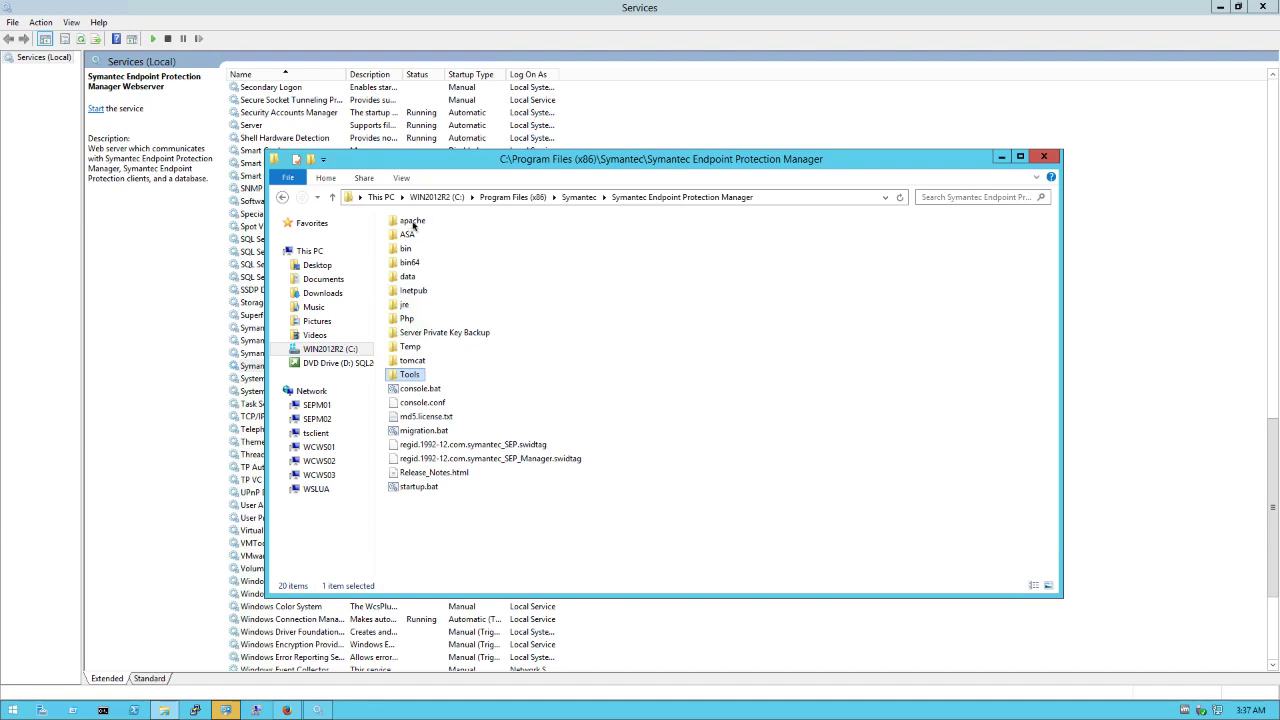
# Open apache\conf\httpd.conf in TextPad using Open with > More options.
pyautogui.doubleClick(411, 222)
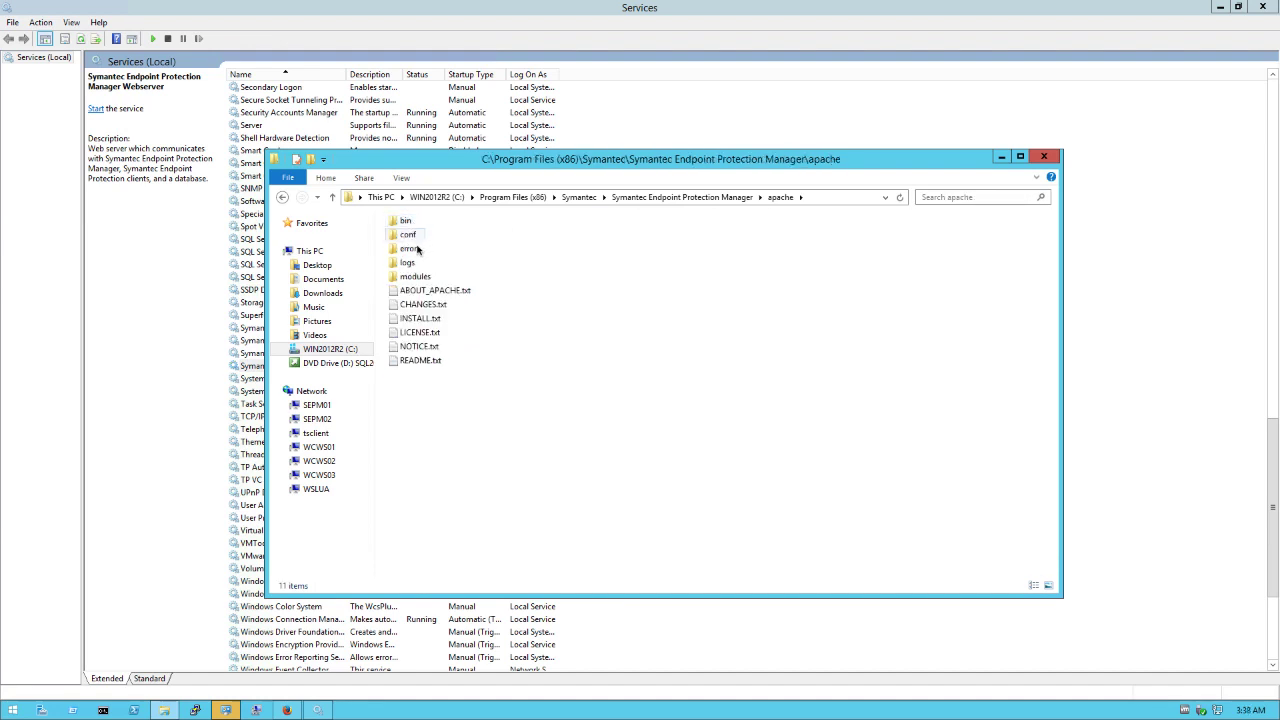
pyautogui.doubleClick(408, 234)
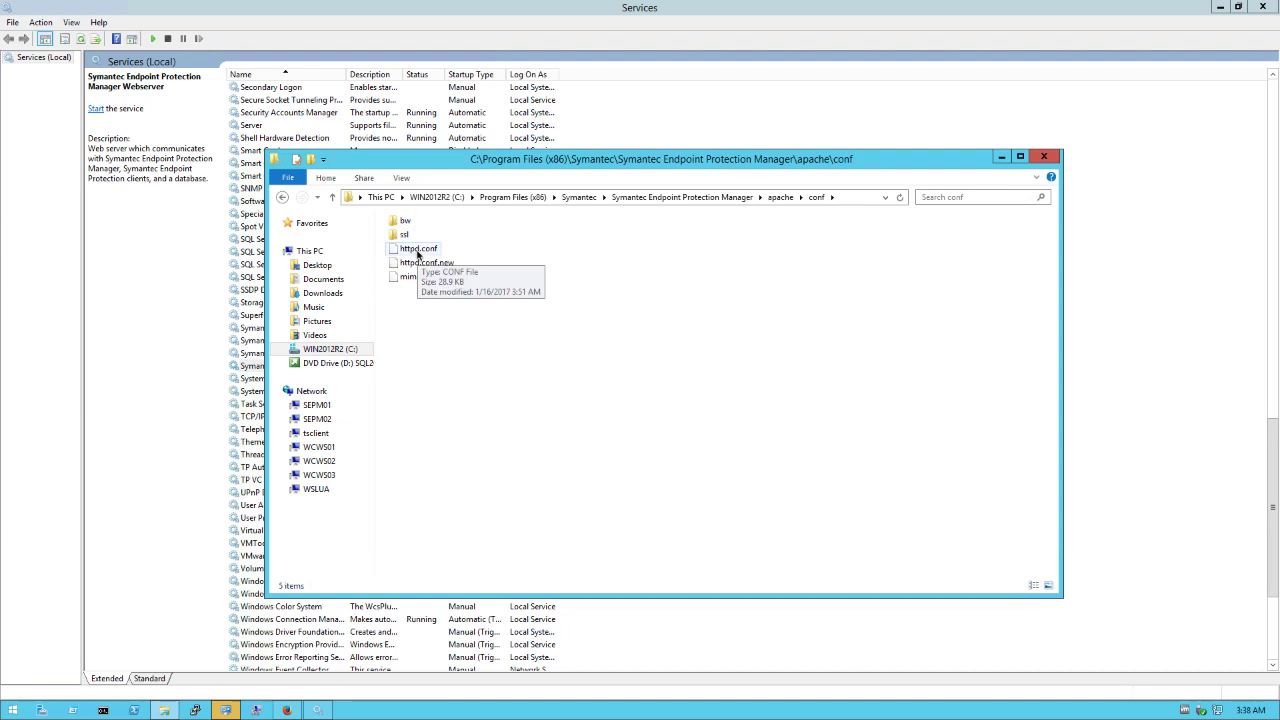
pyautogui.click(418, 250)
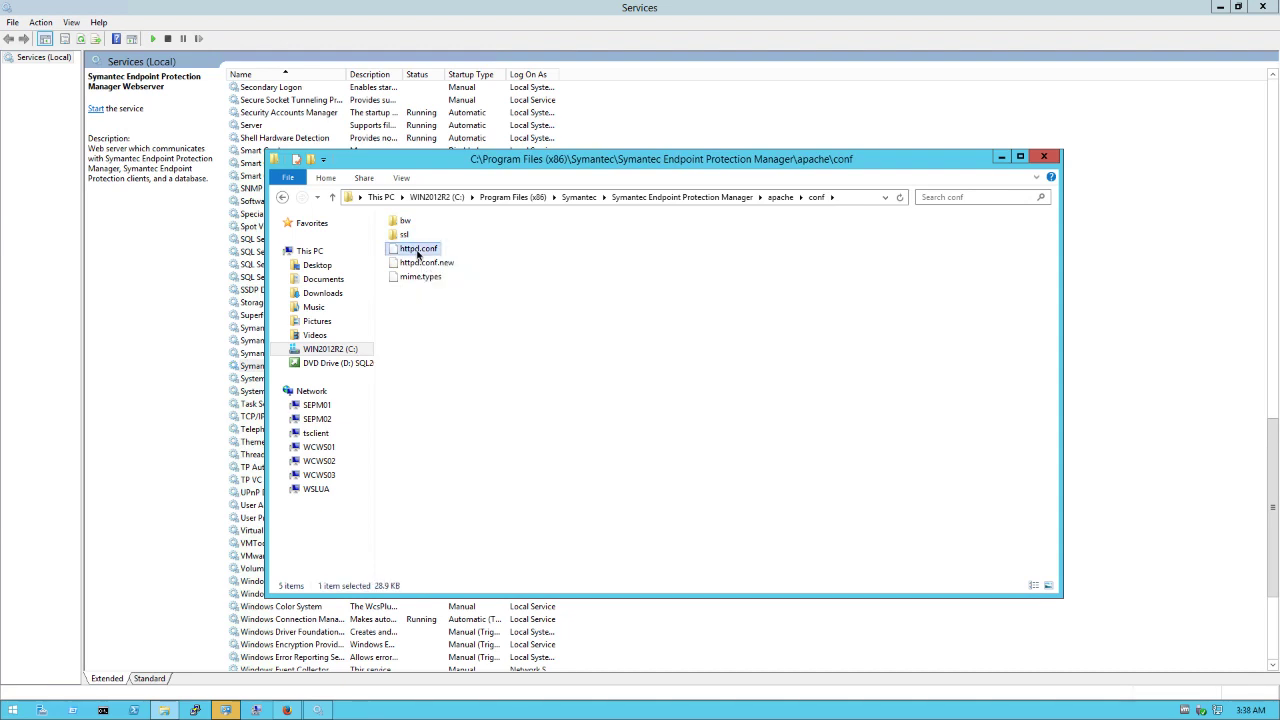
pyautogui.rightClick(418, 252)
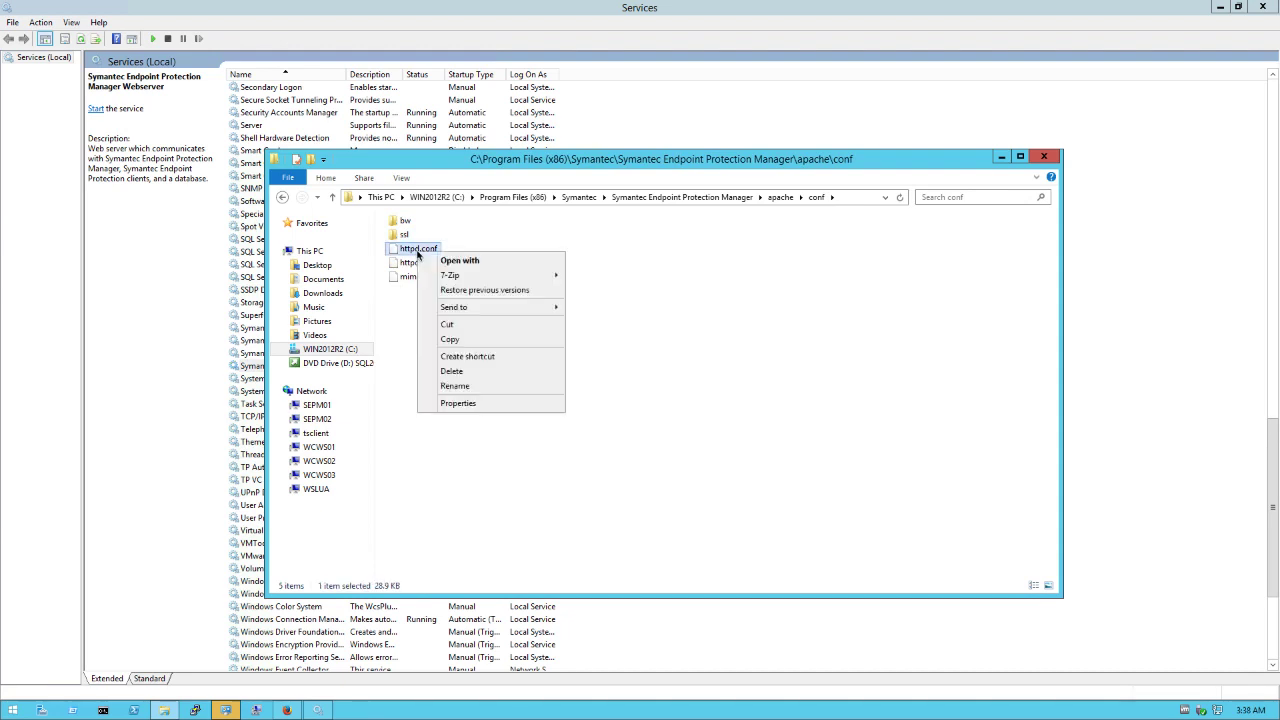
pyautogui.click(481, 261)
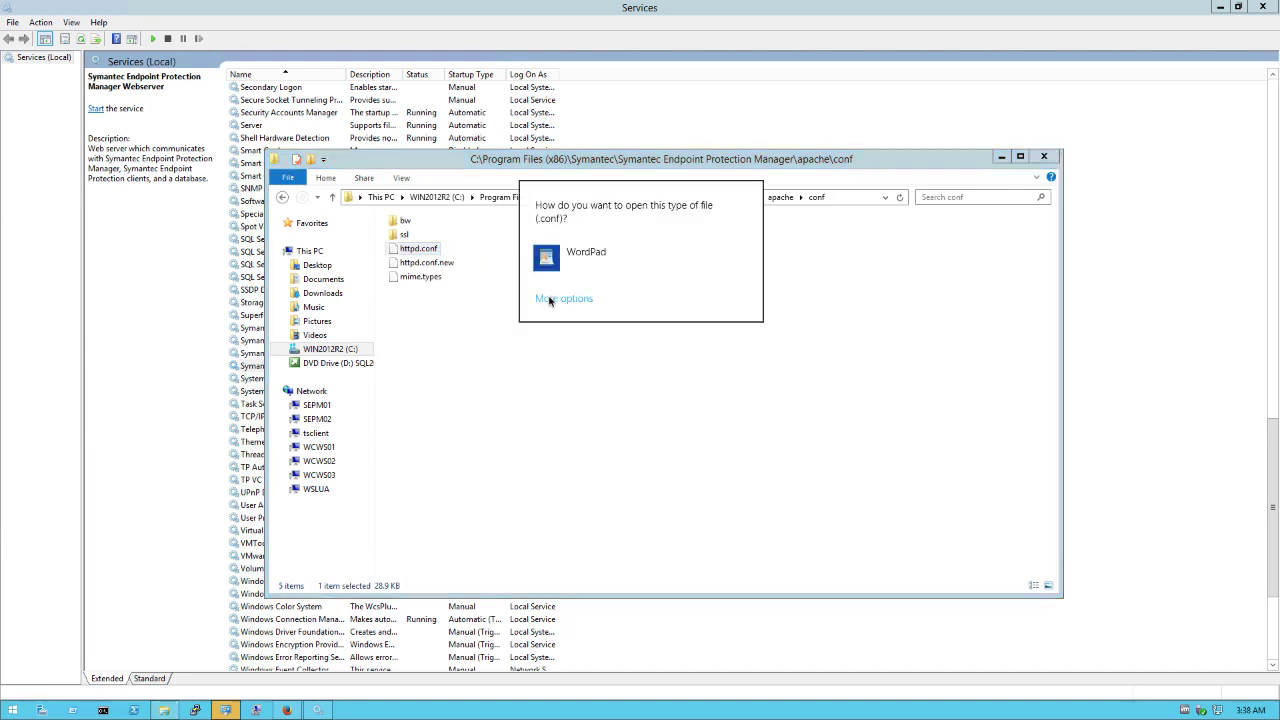
pyautogui.click(548, 300)
pyautogui.scroll(-3, 614, 413)
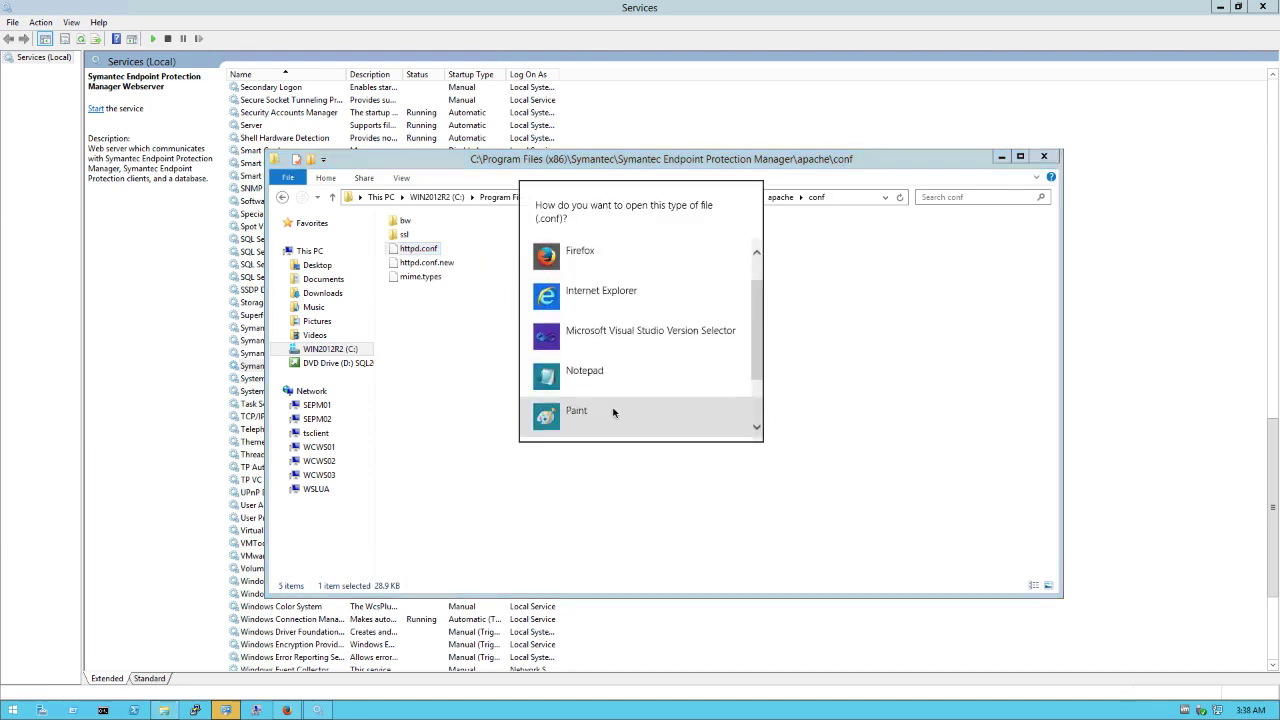
pyautogui.click(577, 373)
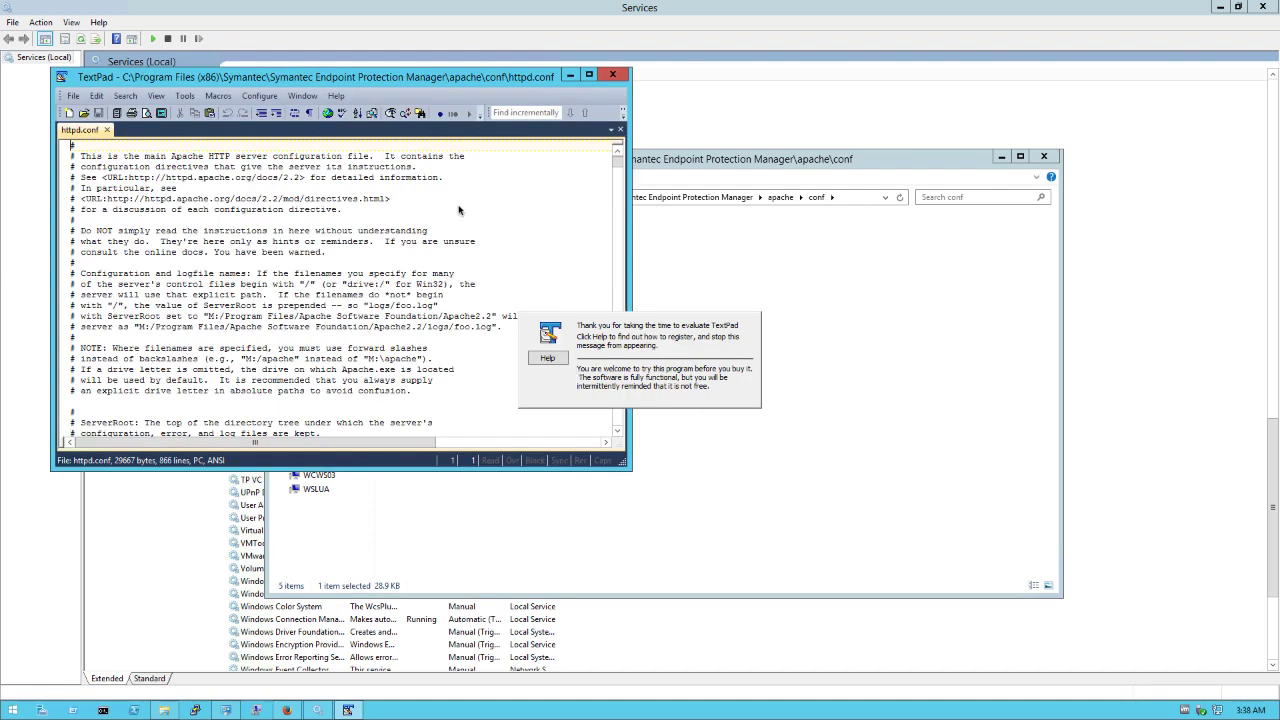
# Minimize Explorer, Services and Firefox, close Control Panel, and open the Apache logs.rtf instructions.
pyautogui.moveTo(556, 80); pyautogui.dragTo(761, 93)
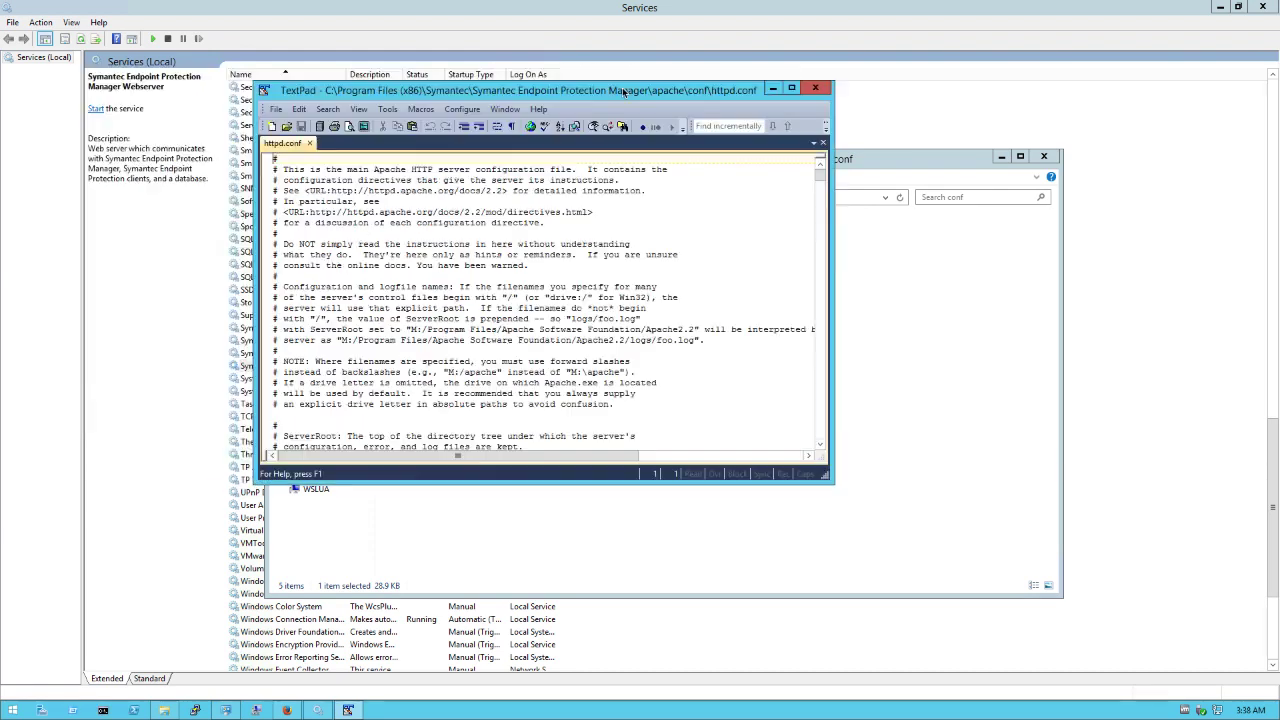
pyautogui.click(1001, 156)
pyautogui.click(1219, 8)
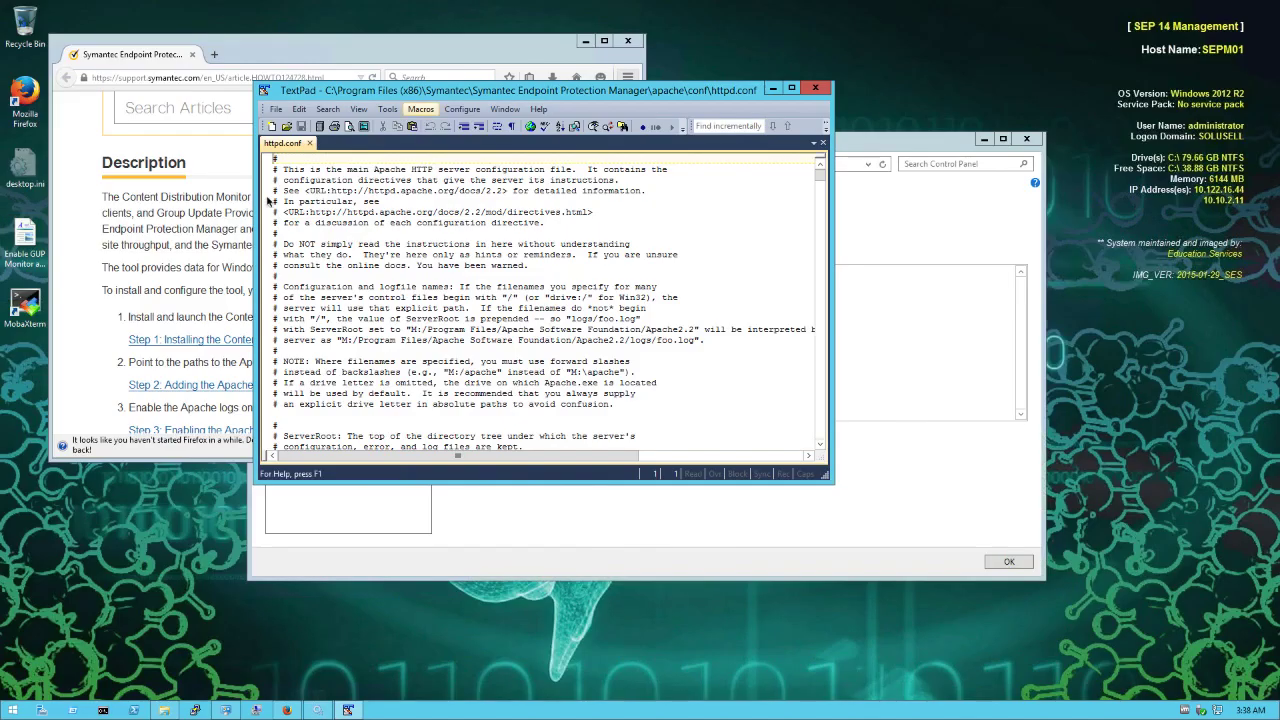
pyautogui.click(588, 42)
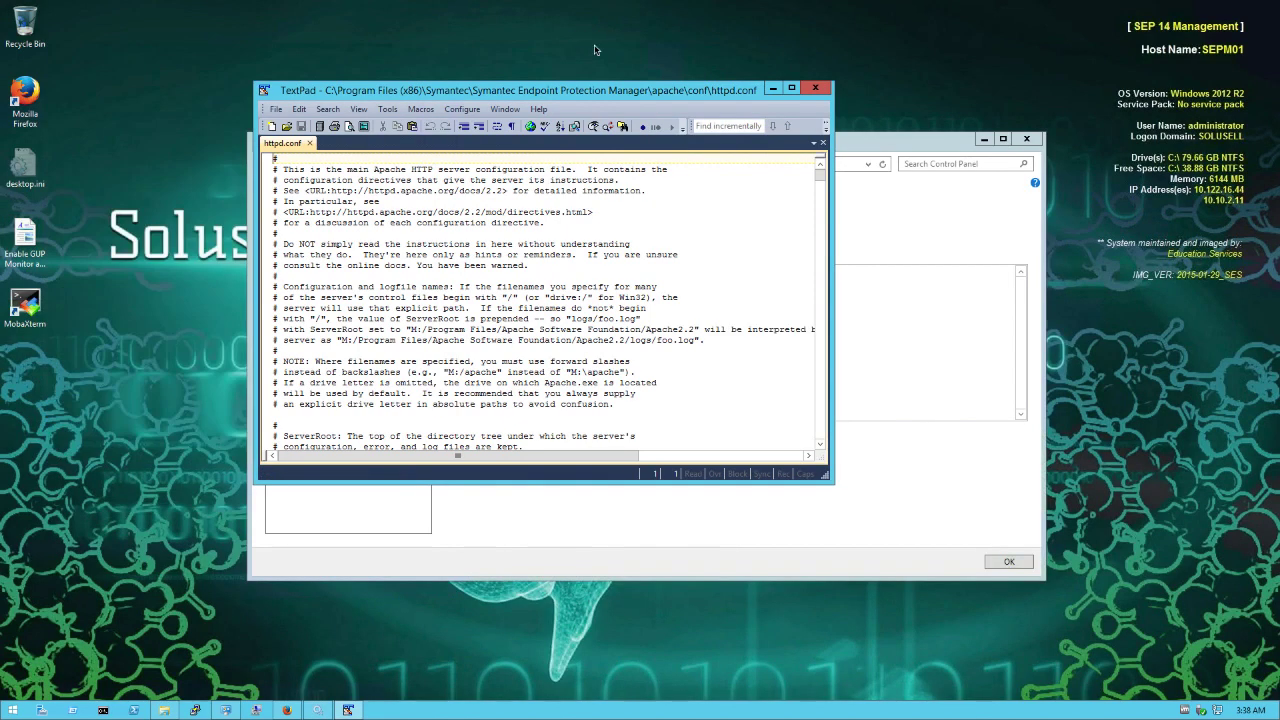
pyautogui.click(1026, 143)
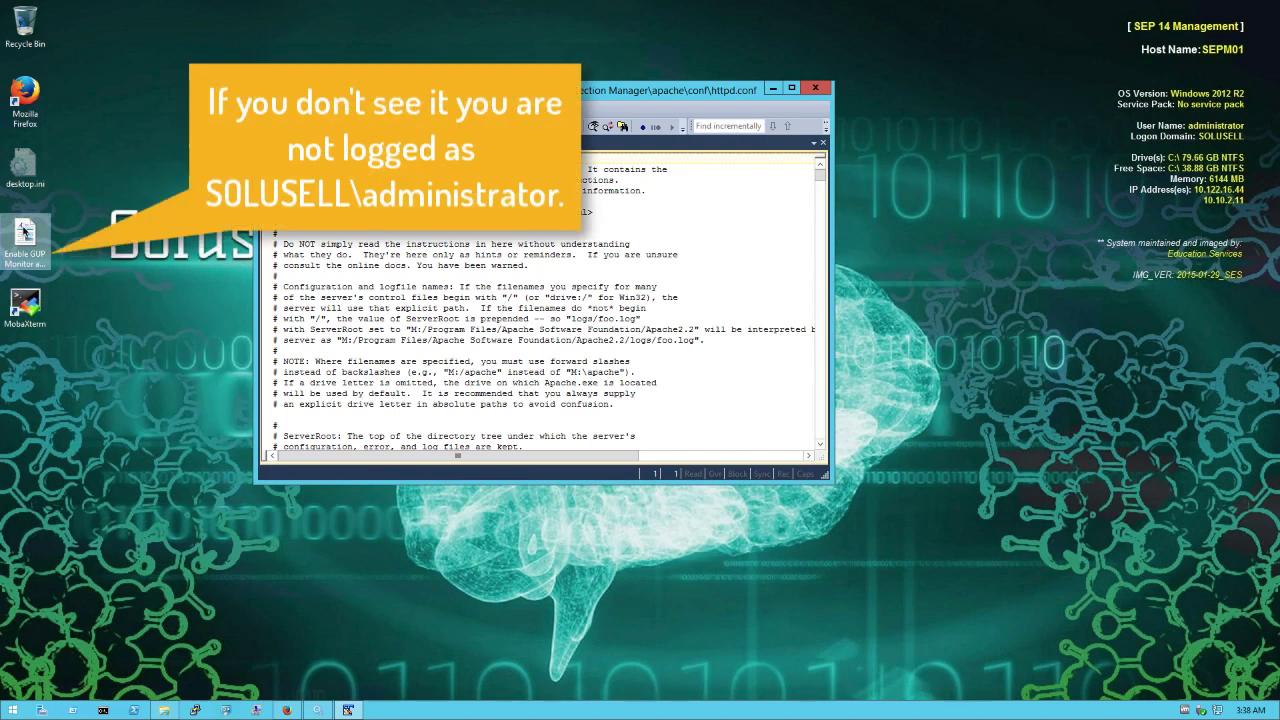
pyautogui.doubleClick(25, 232)
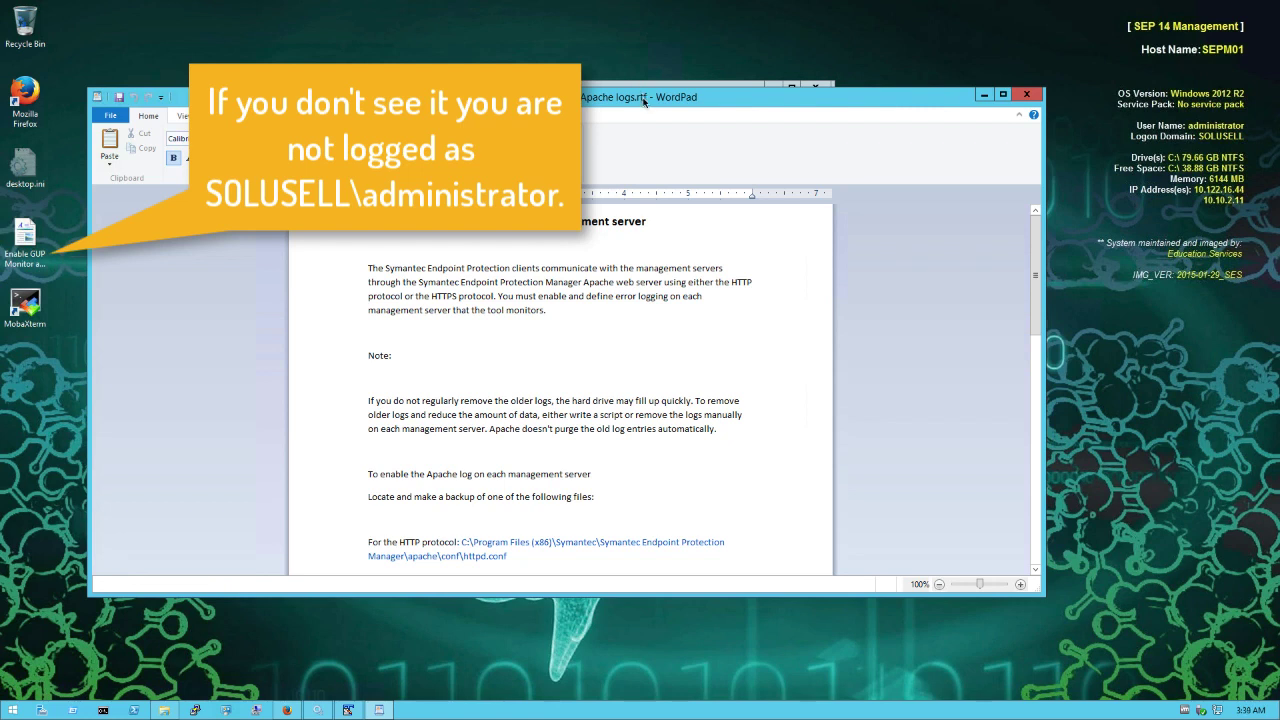
# Place the WordPad instructions on the left half and TextPad's httpd.conf on the right half.
pyautogui.moveTo(643, 100); pyautogui.dragTo(6, 145)
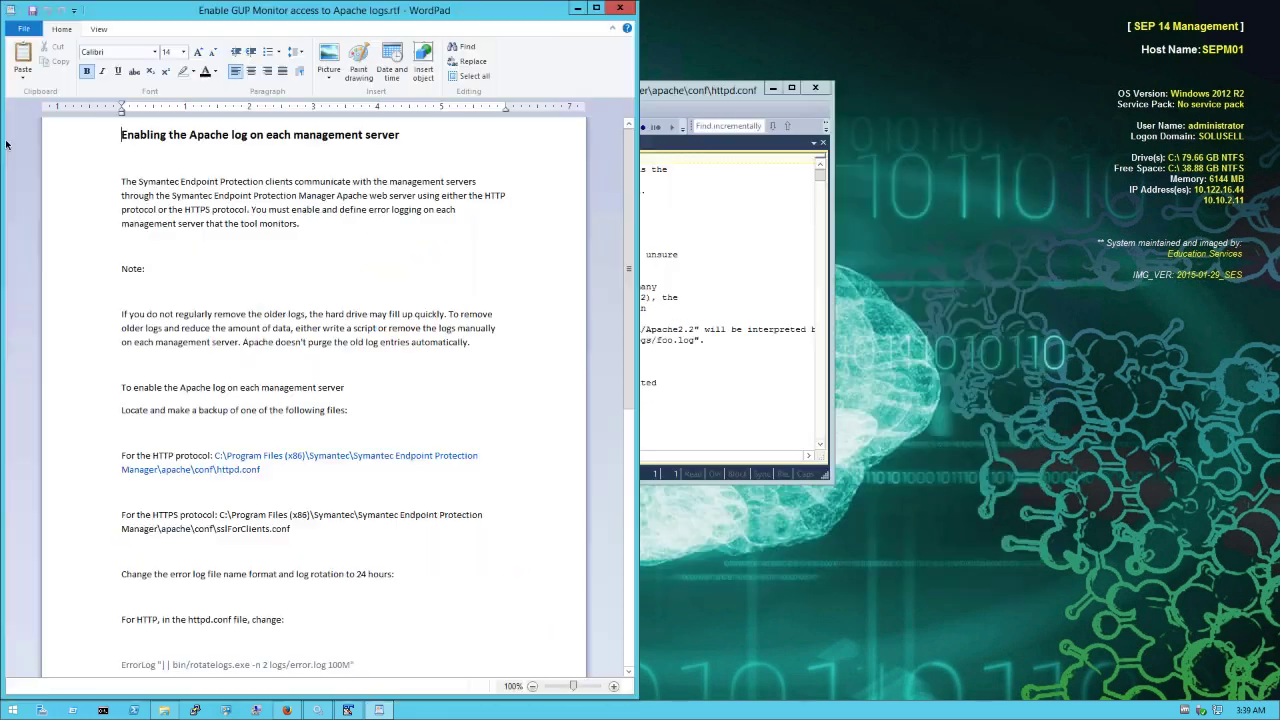
pyautogui.click(660, 91)
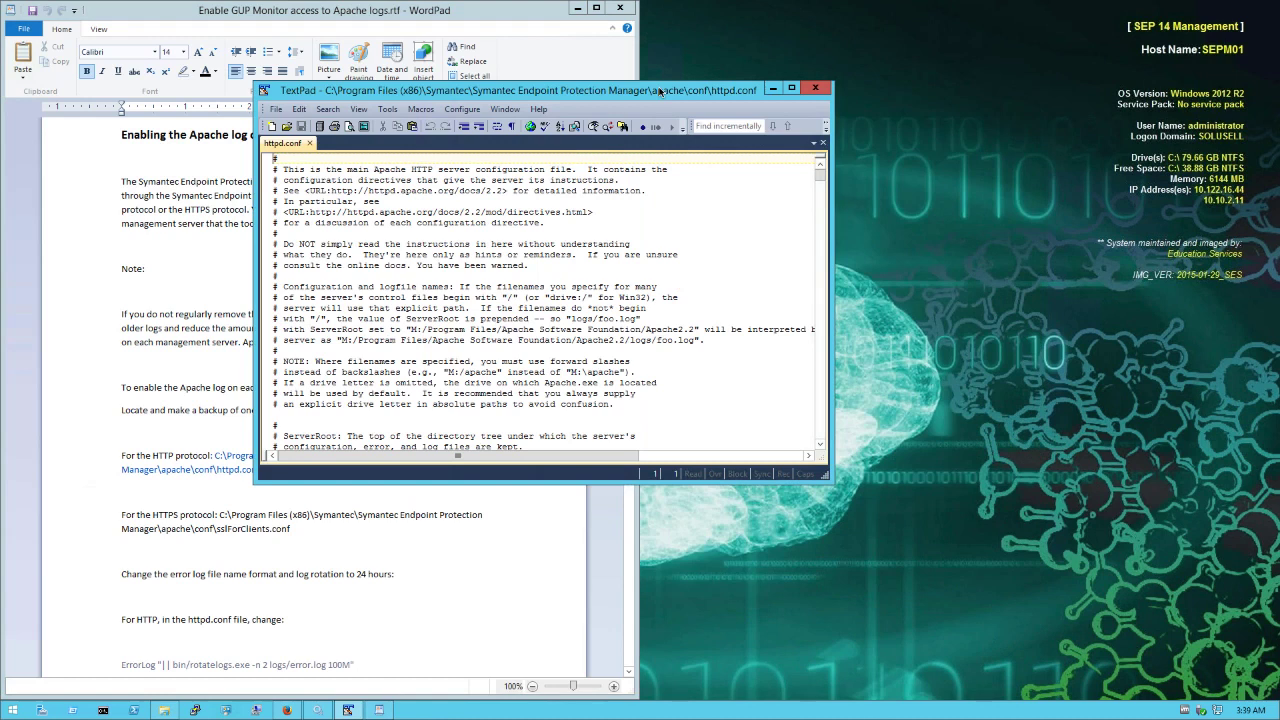
pyautogui.moveTo(660, 91); pyautogui.dragTo(1276, 187)
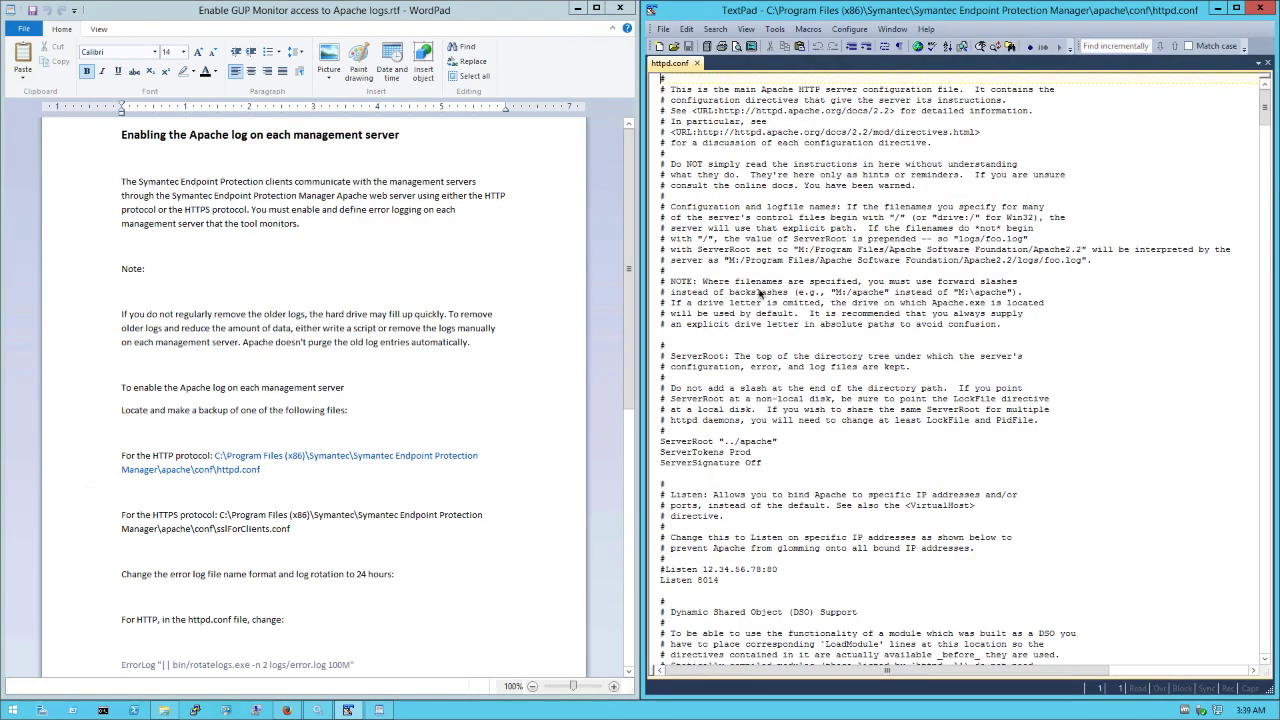
pyautogui.click(417, 468)
# Find ErrorLog in httpd.conf, comment out the 100M line with #, and add a blank line below.
pyautogui.scroll(-5, 417, 472)
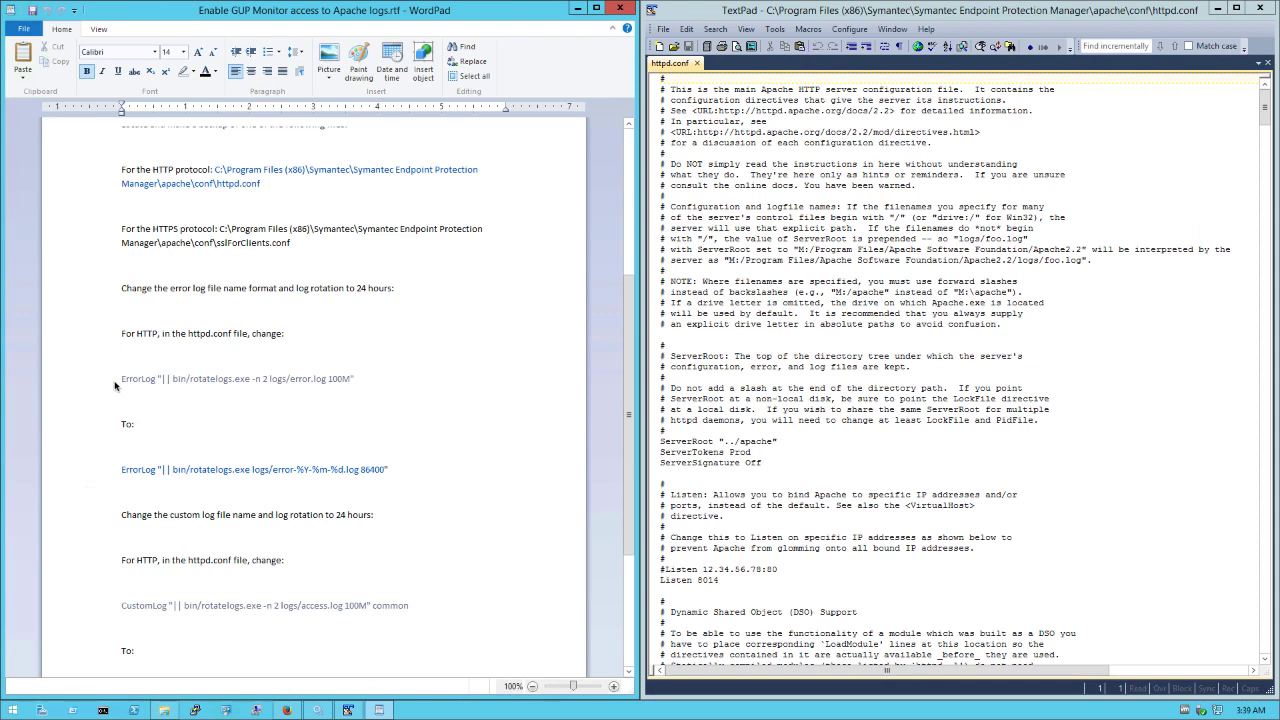
pyautogui.click(1123, 56)
pyautogui.write('Errorlog')
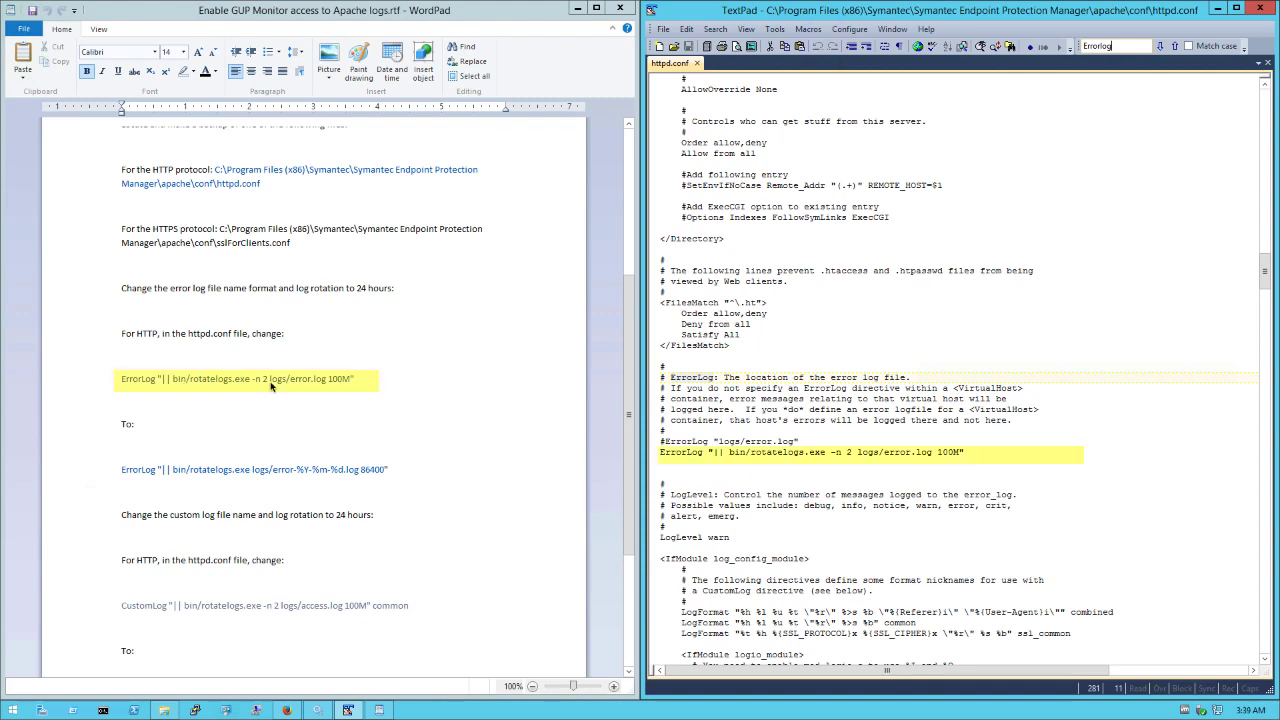
pyautogui.click(660, 455)
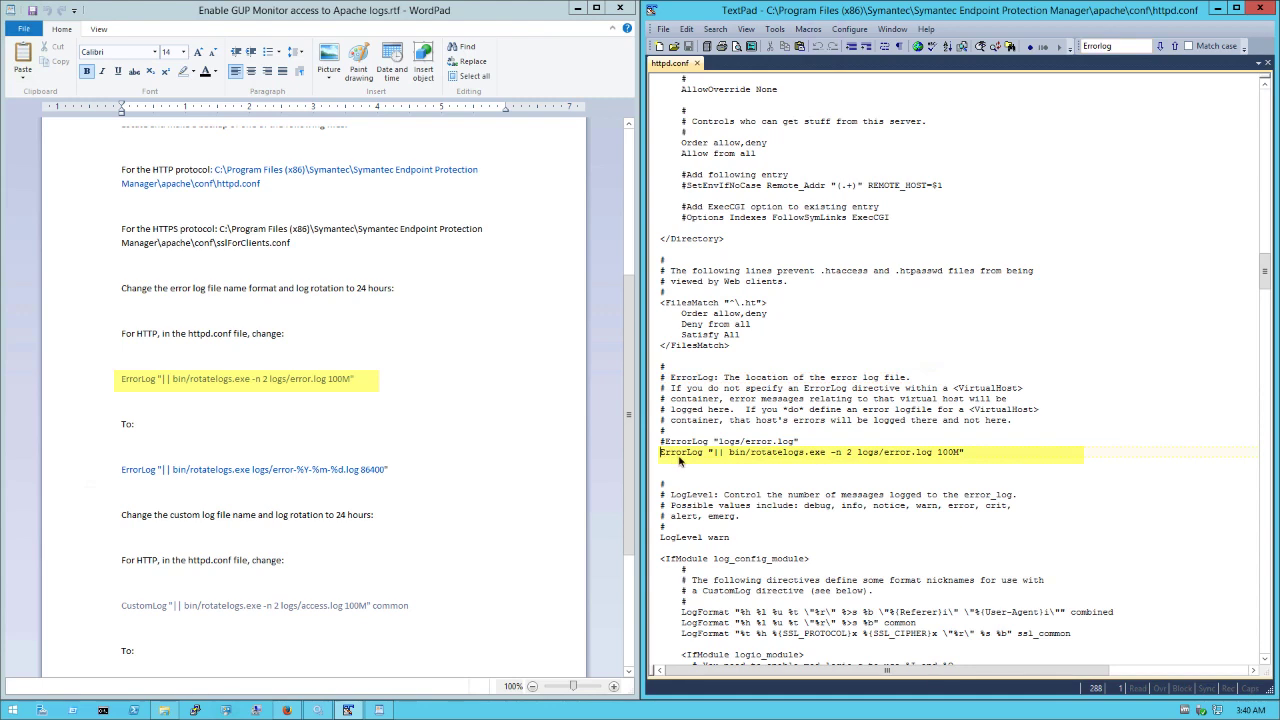
pyautogui.write('#')
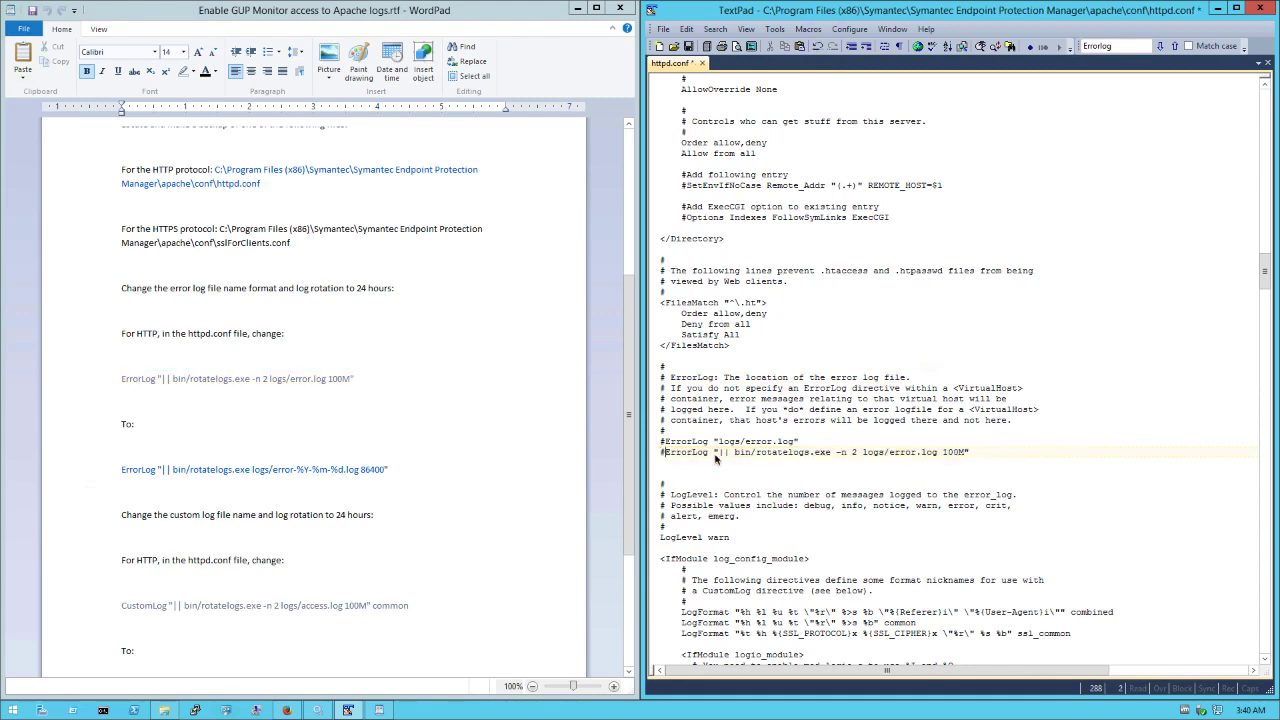
pyautogui.click(995, 455)
pyautogui.press('Return')
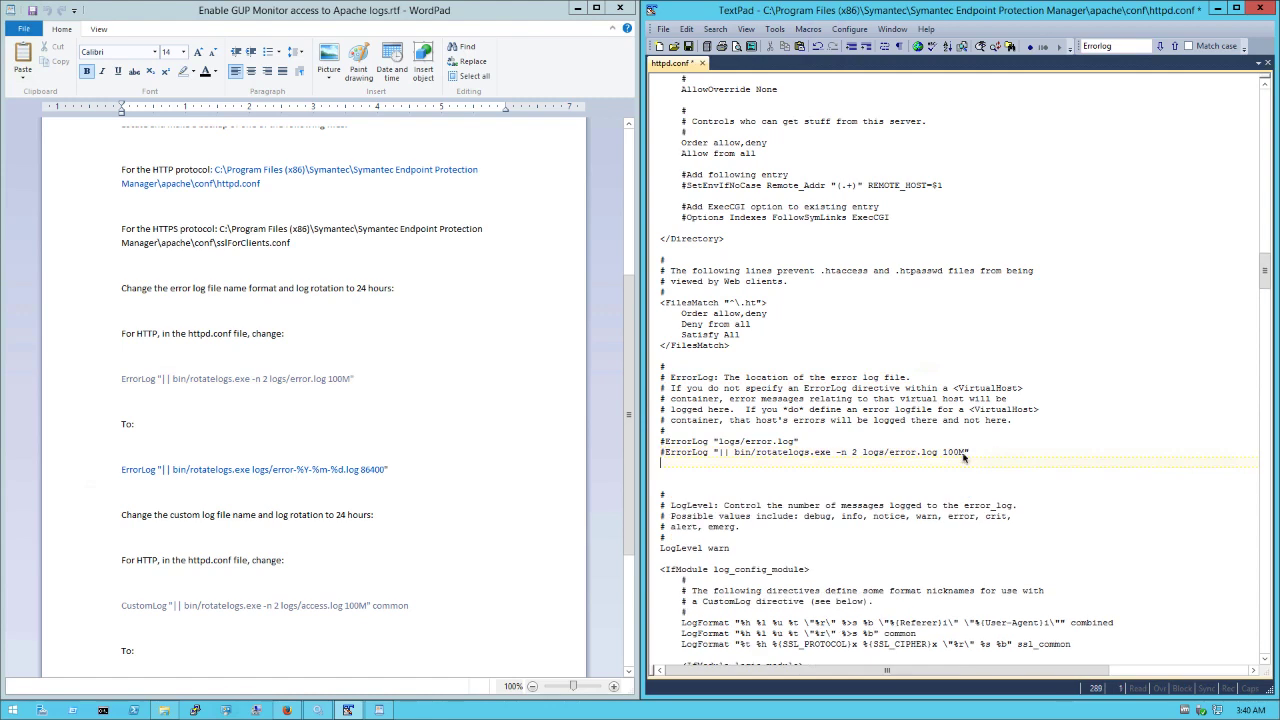
# Copy the daily rotatelogs ErrorLog line (86400) from WordPad and paste it into httpd.conf.
pyautogui.tripleClick(124, 475)
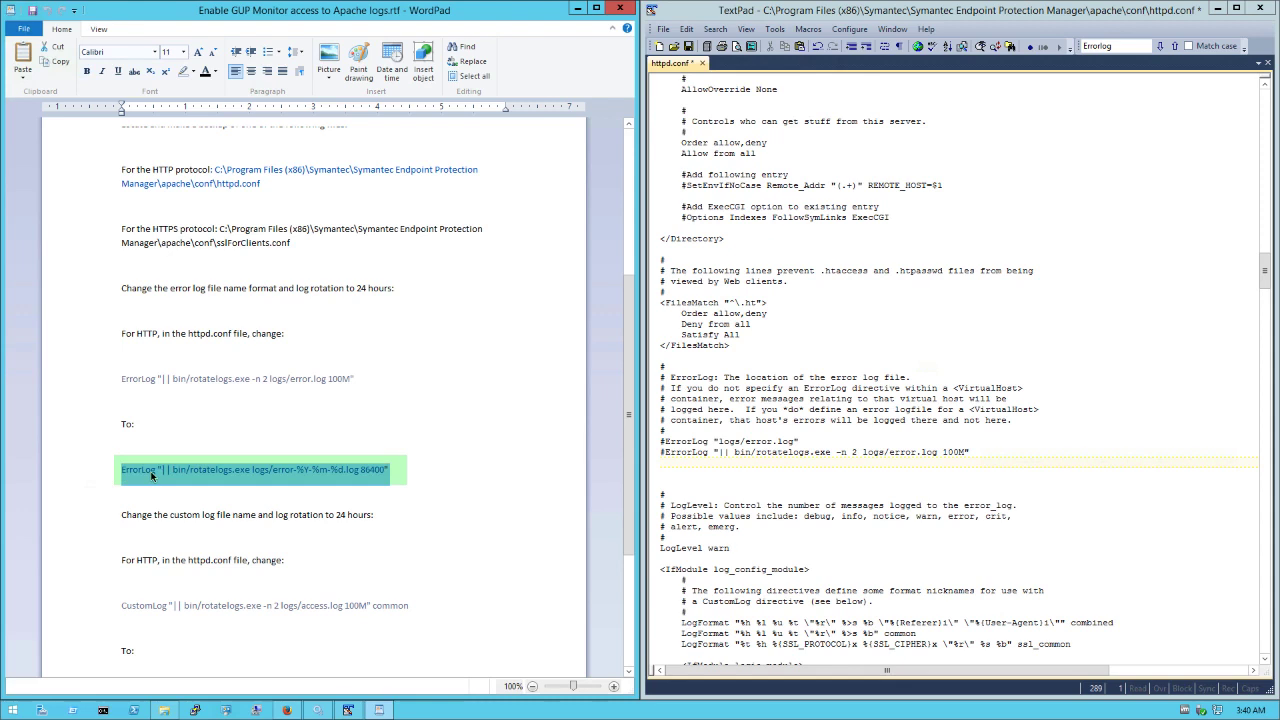
pyautogui.rightClick(152, 476)
pyautogui.click(197, 497)
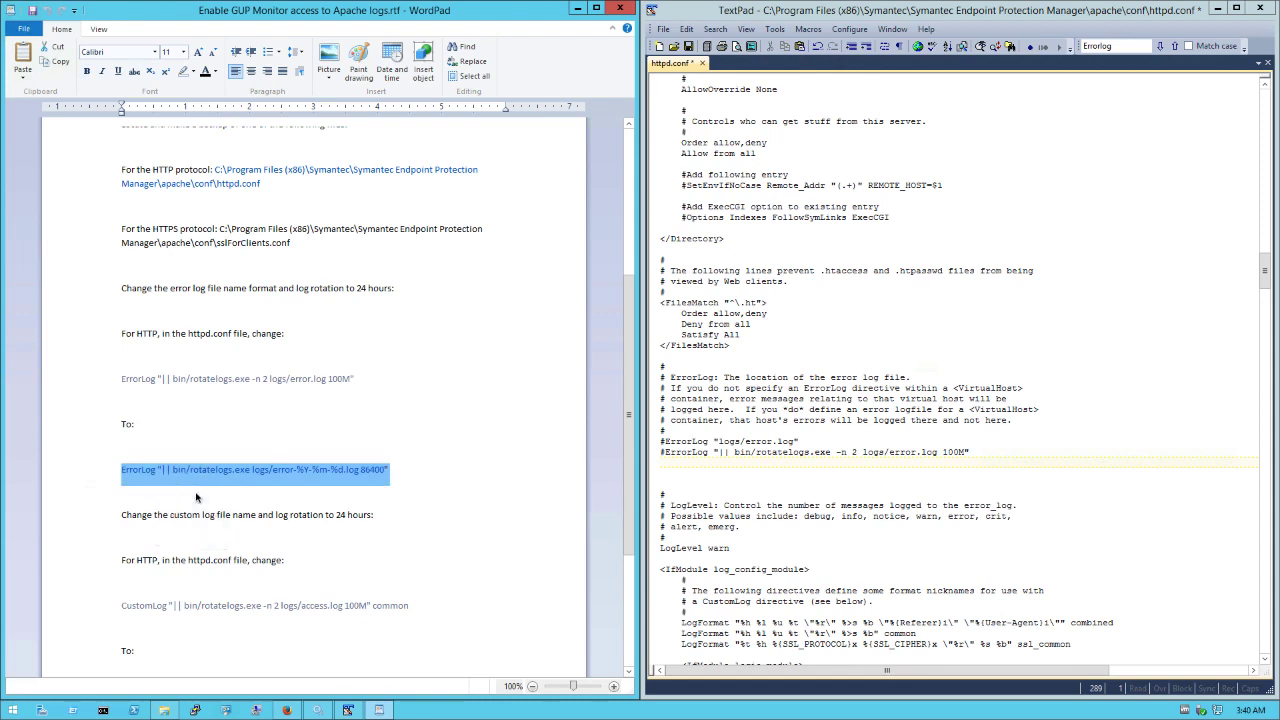
pyautogui.click(682, 473)
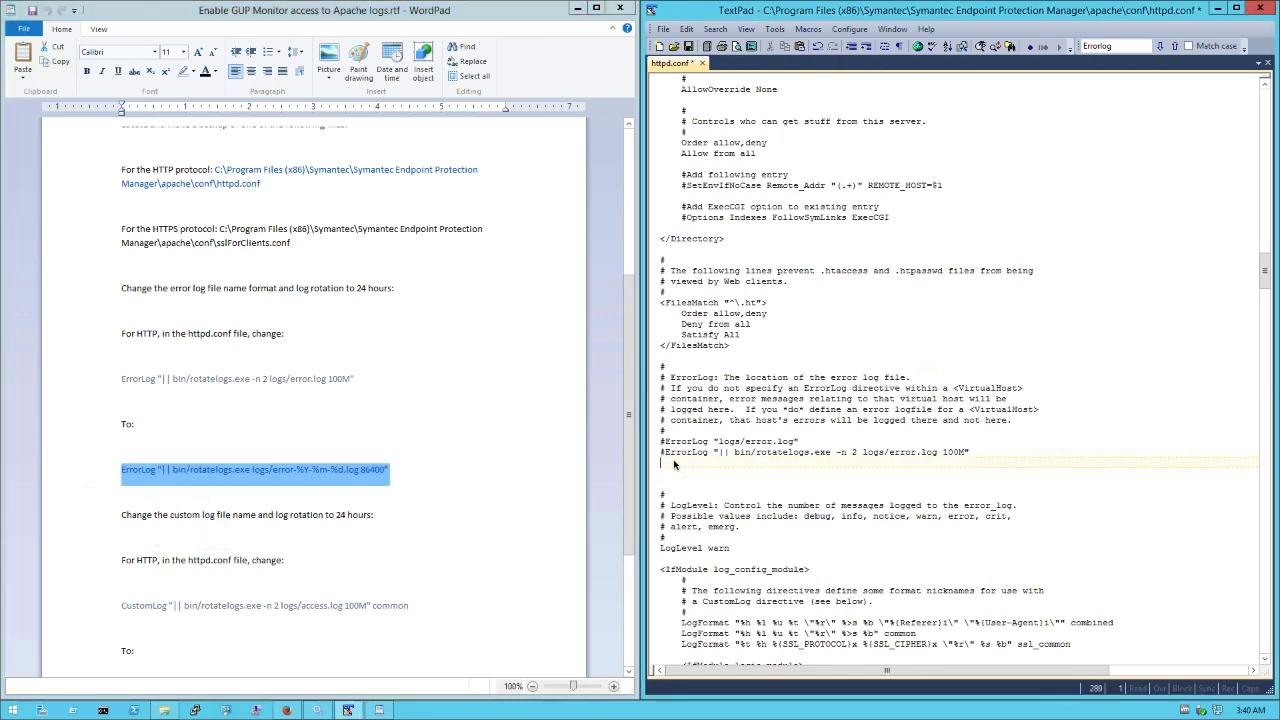
pyautogui.rightClick(674, 464)
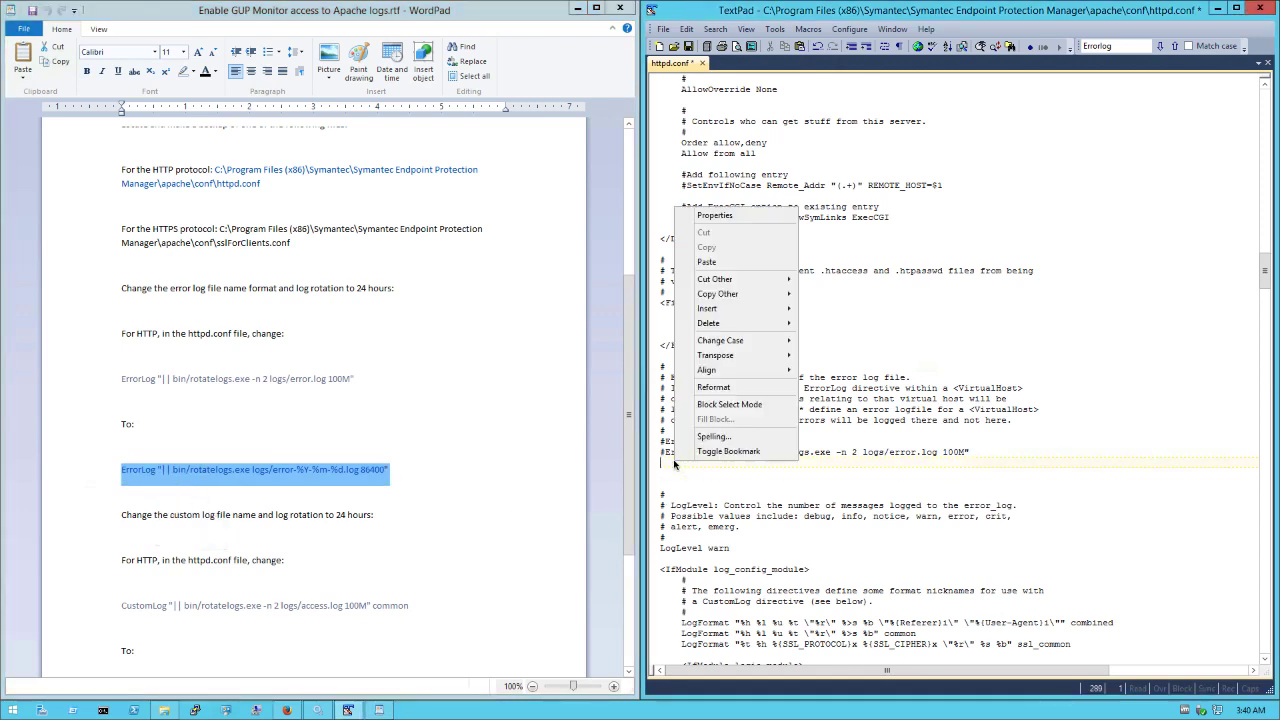
pyautogui.click(733, 262)
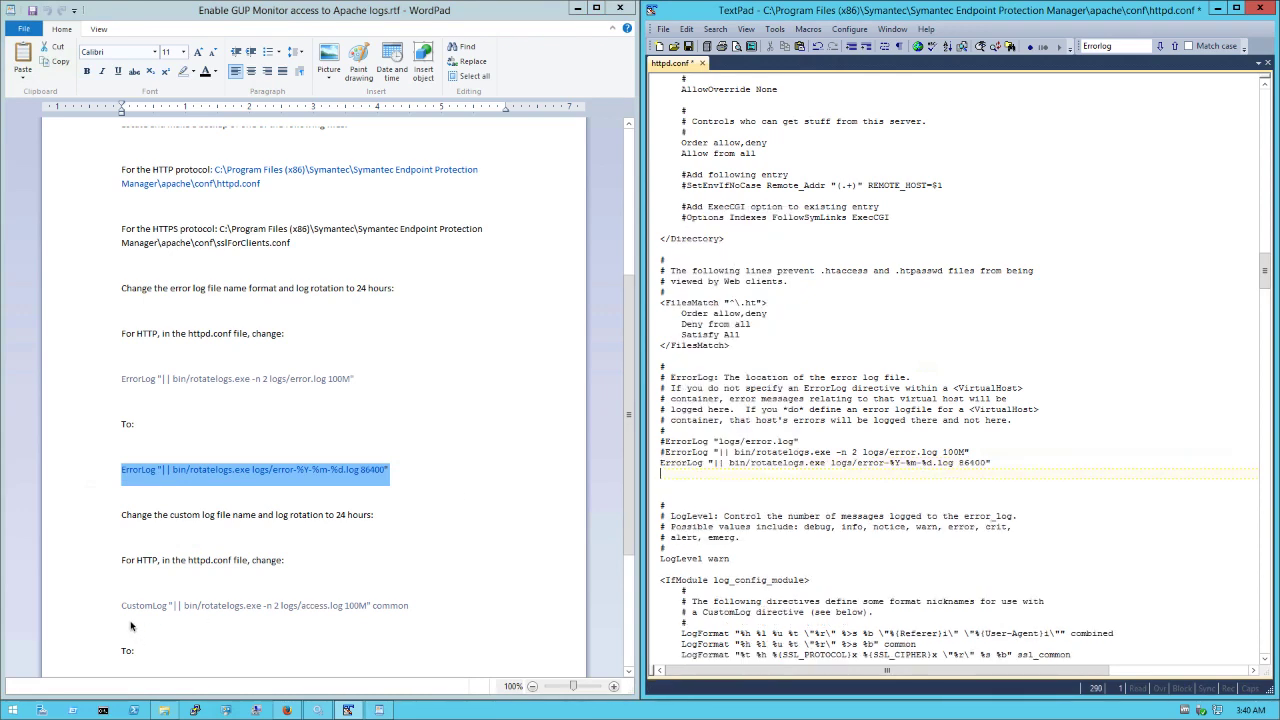
pyautogui.doubleClick(1123, 47)
# Paste the rotatelogs CustomLog access-%Y-%m-%d.log 86400 line below the commented access.log common entry.
pyautogui.write('CustomLog')
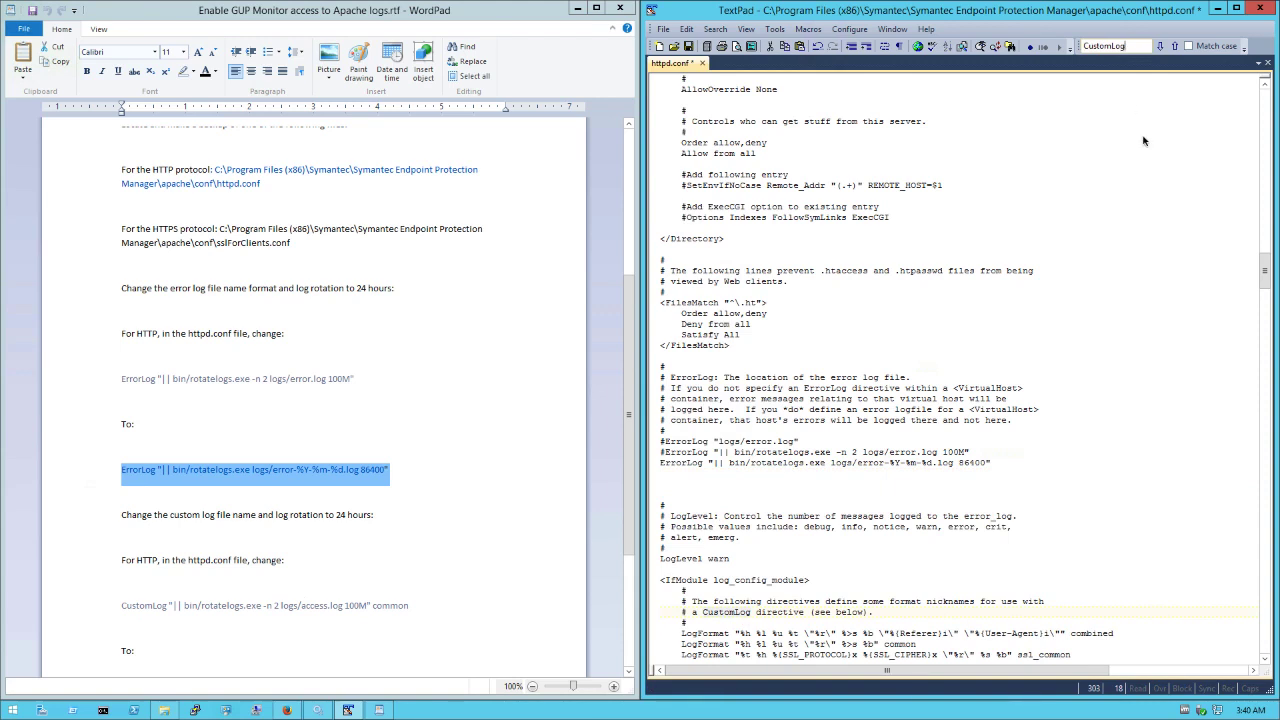
pyautogui.press('Return')
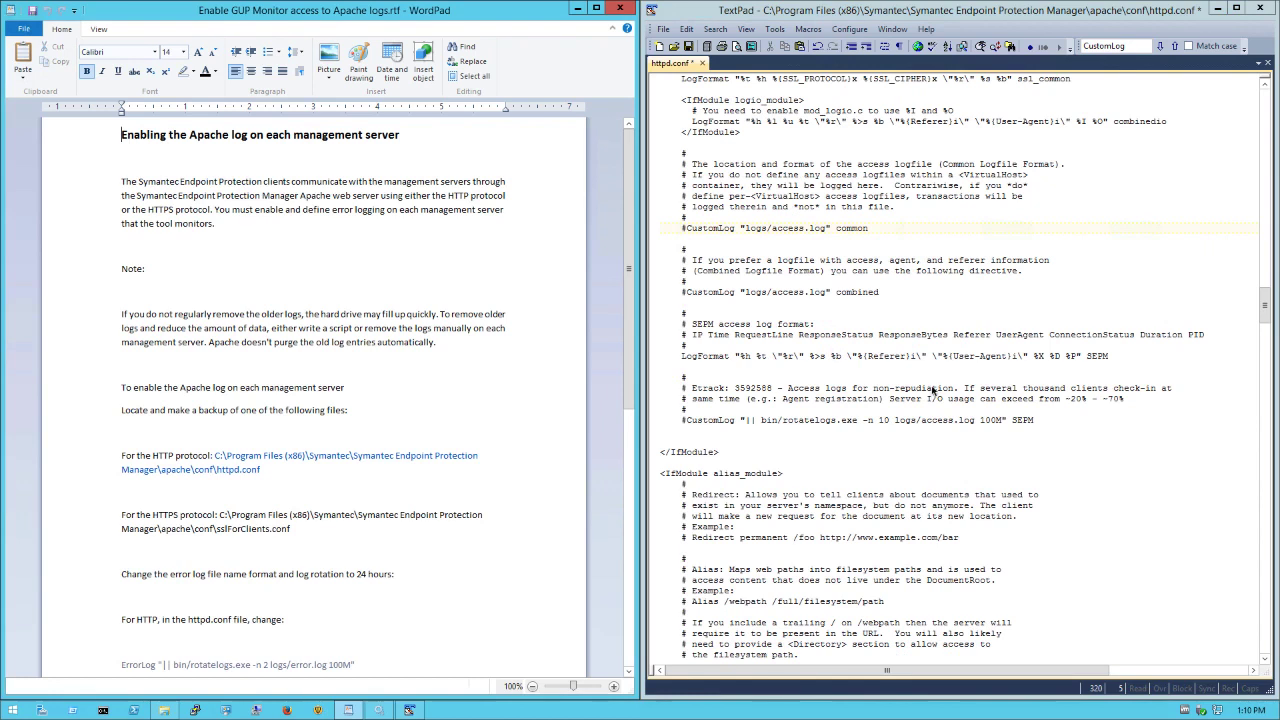
pyautogui.scroll(-8, 314, 584)
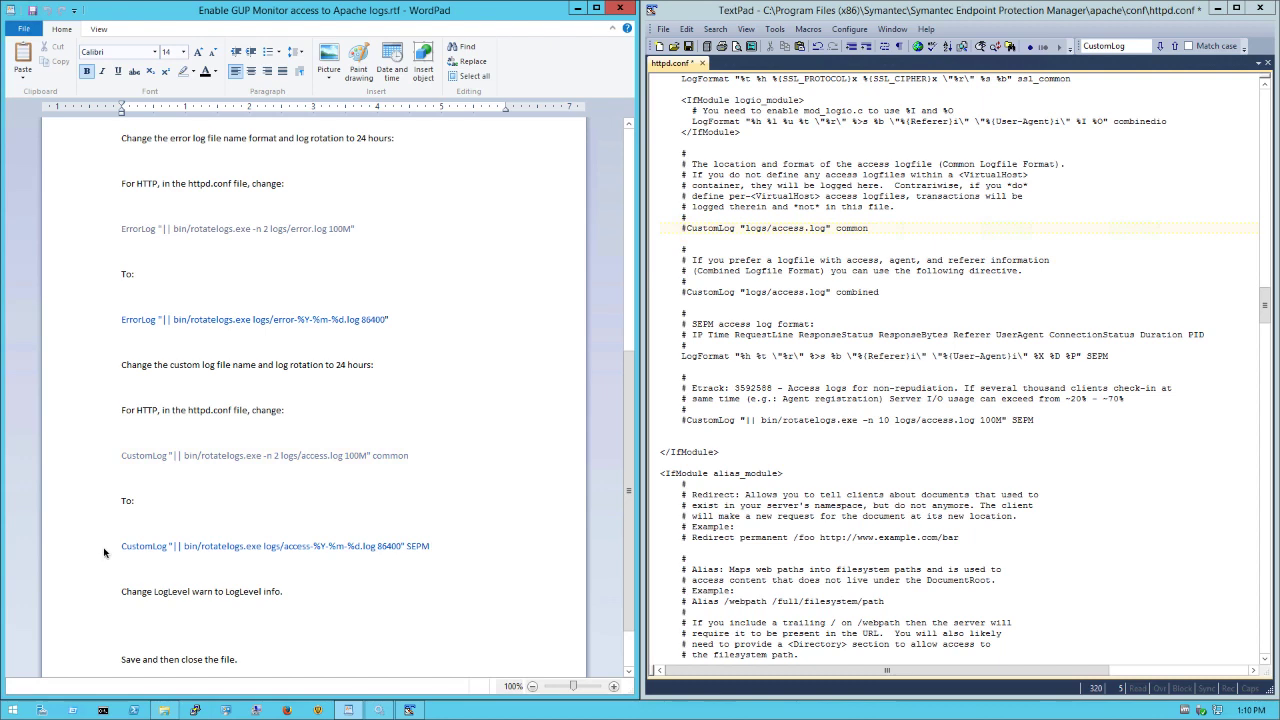
pyautogui.click(892, 228)
pyautogui.press('Return')
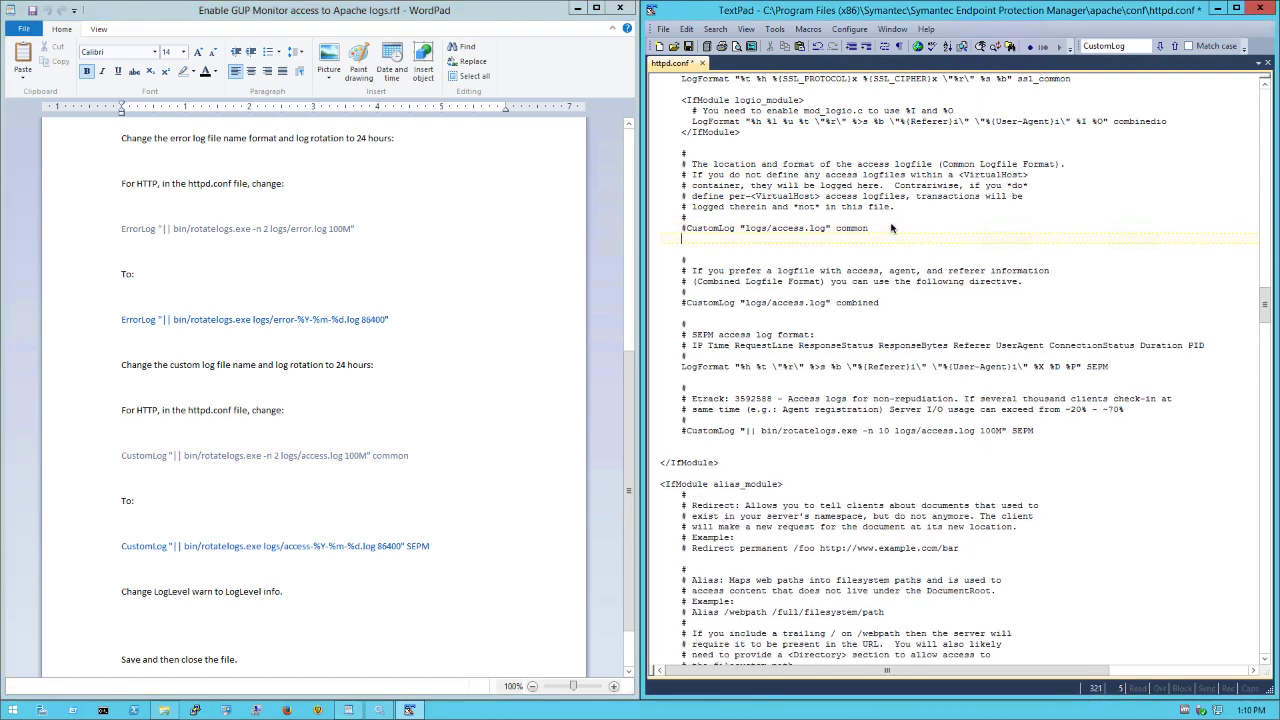
pyautogui.hotkey('ctrl', 'v')
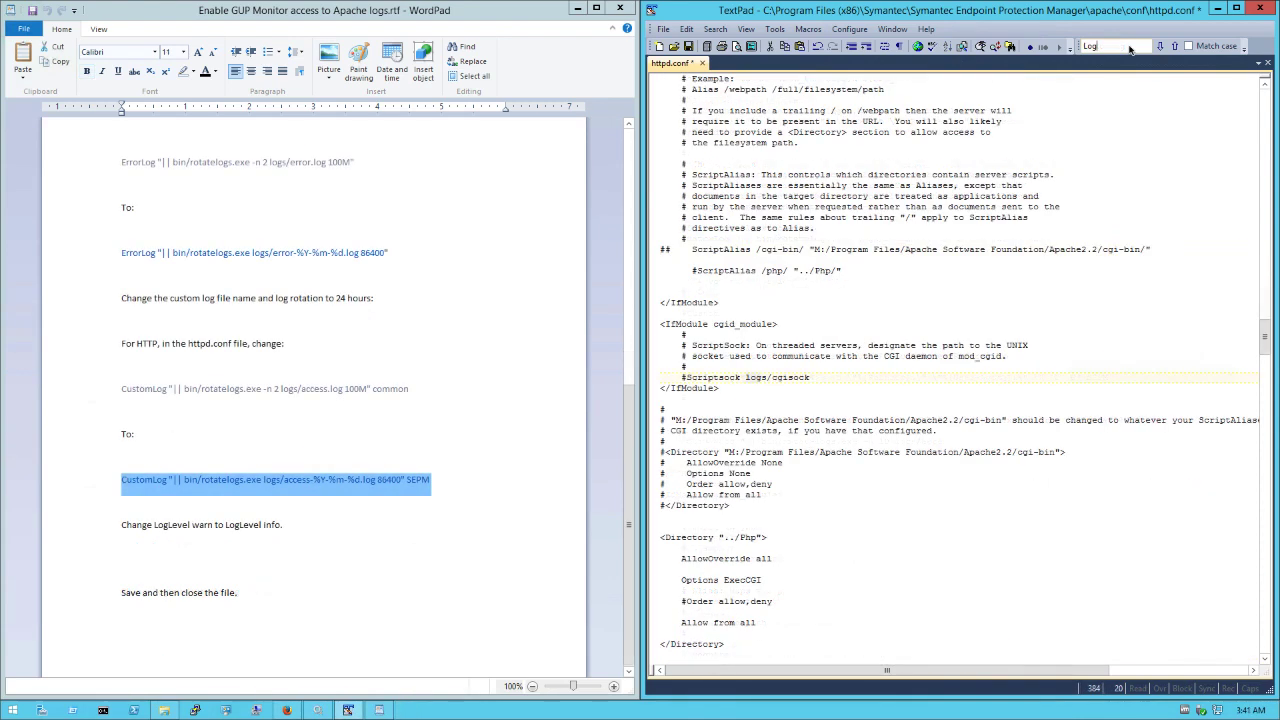
# Change LogLevel from warn to info, save httpd.conf, and close TextPad.
pyautogui.write('level')
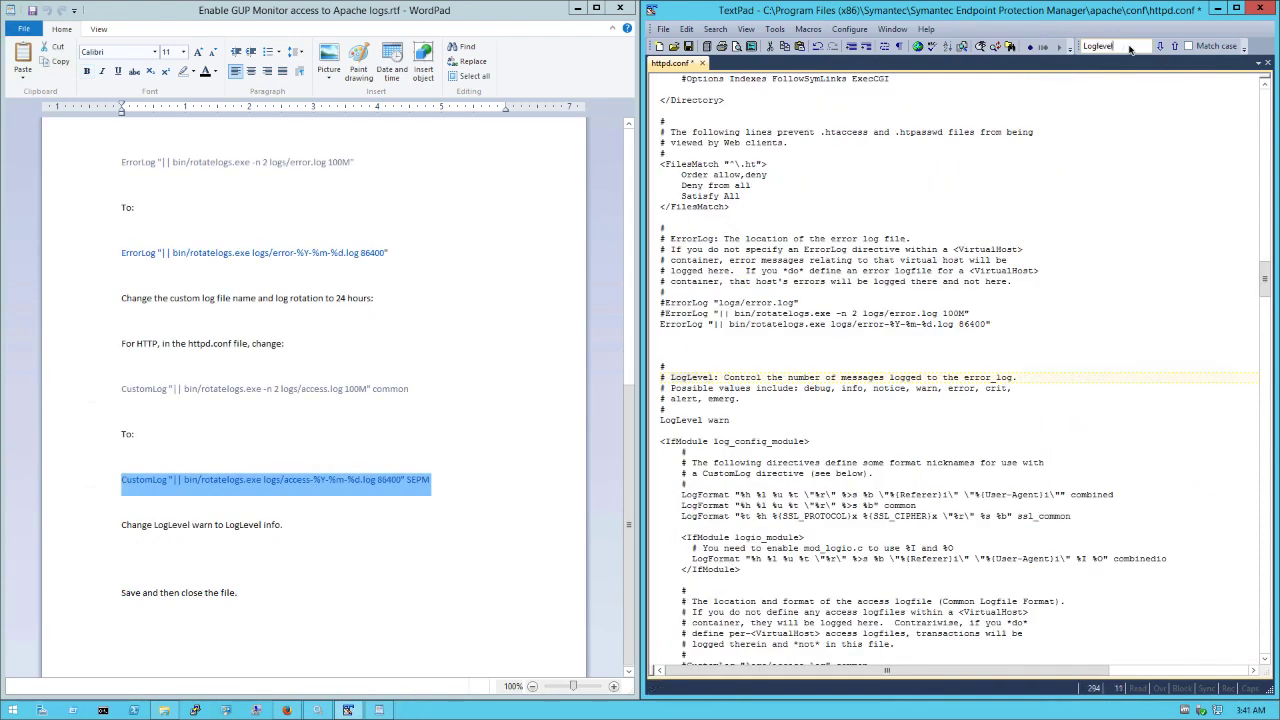
pyautogui.click(828, 420)
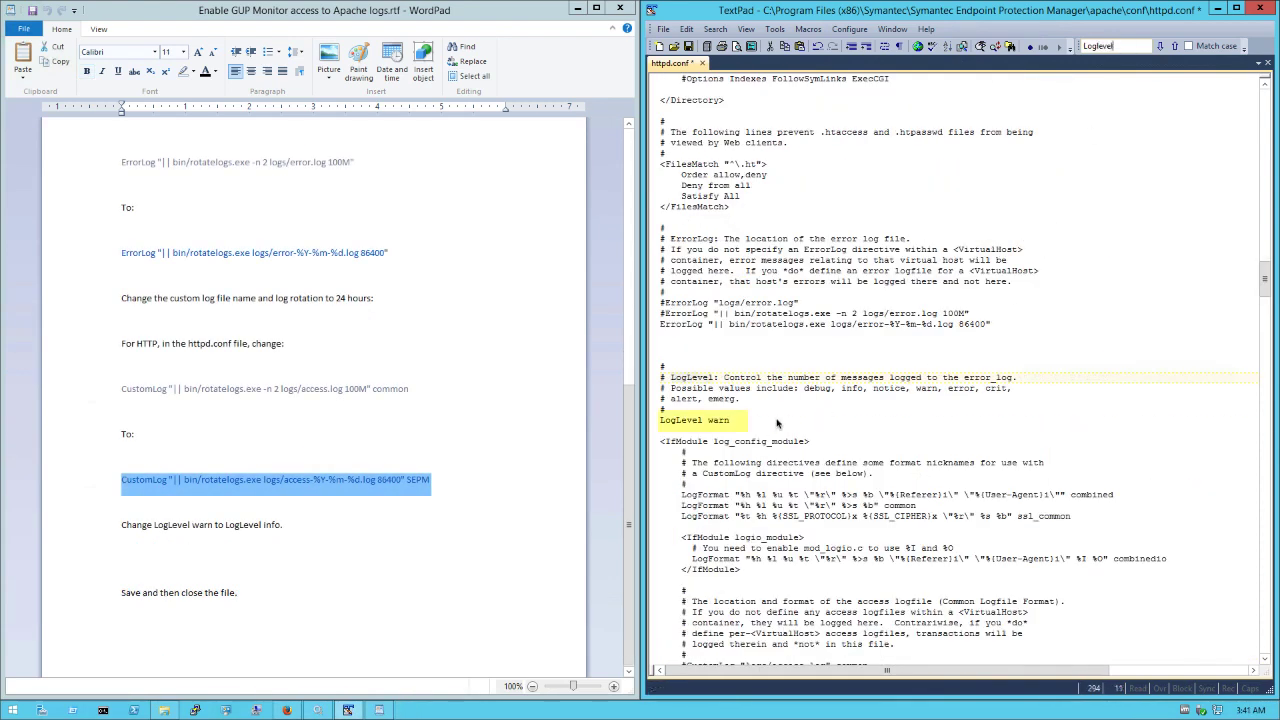
pyautogui.press('BackSpace')
pyautogui.press('BackSpace')
pyautogui.press('BackSpace')
pyautogui.press('BackSpace')
pyautogui.write('info')
pyautogui.click(688, 47)
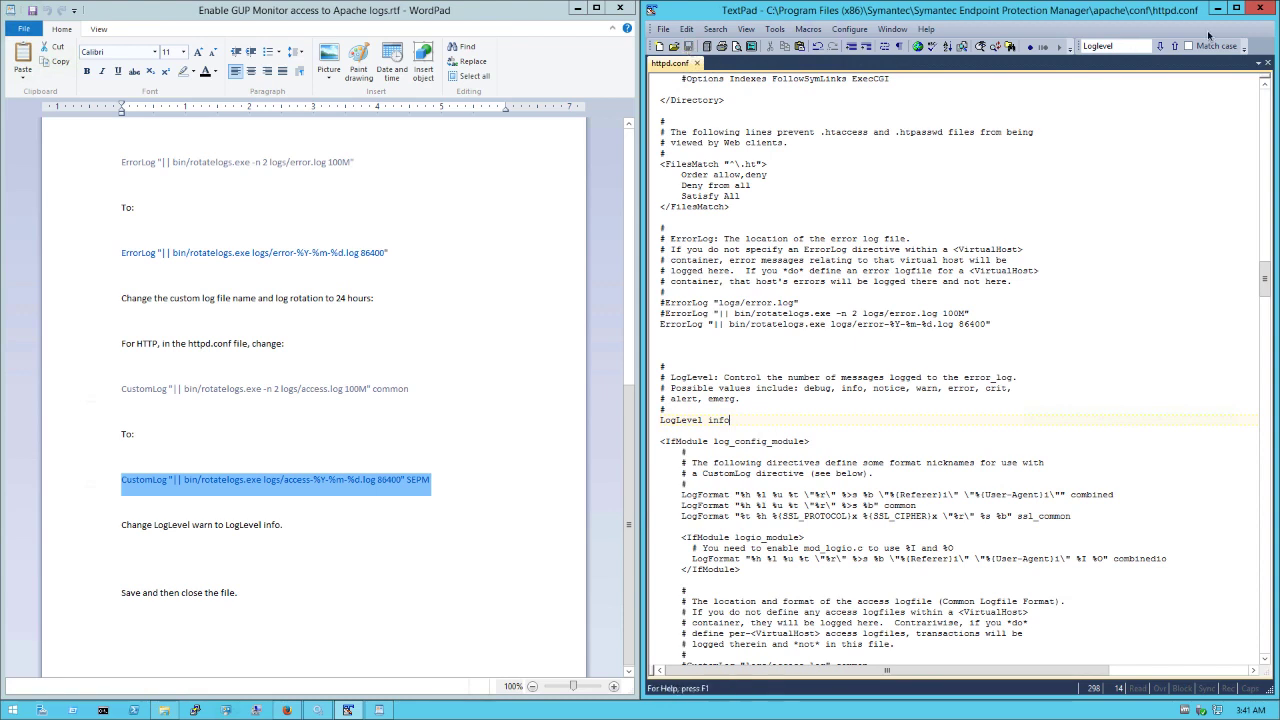
pyautogui.click(1264, 8)
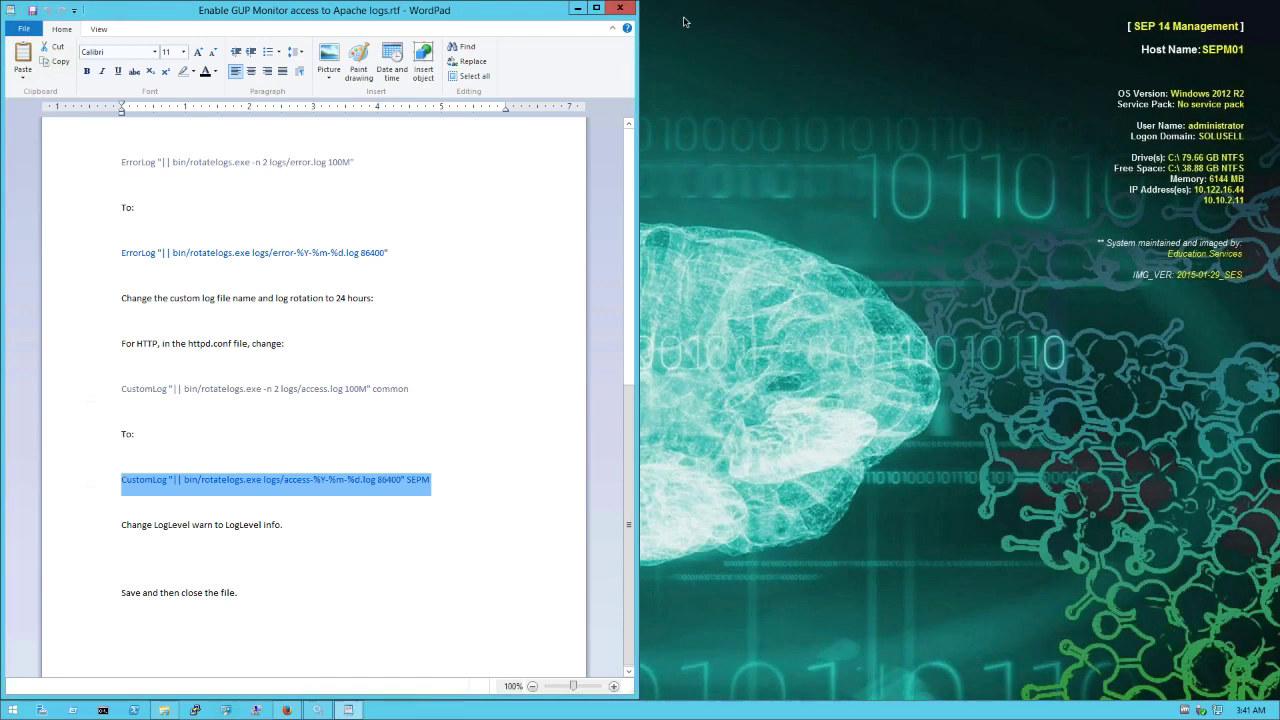
# Close the Apache logs.rtf instructions in WordPad.
pyautogui.click(620, 8)
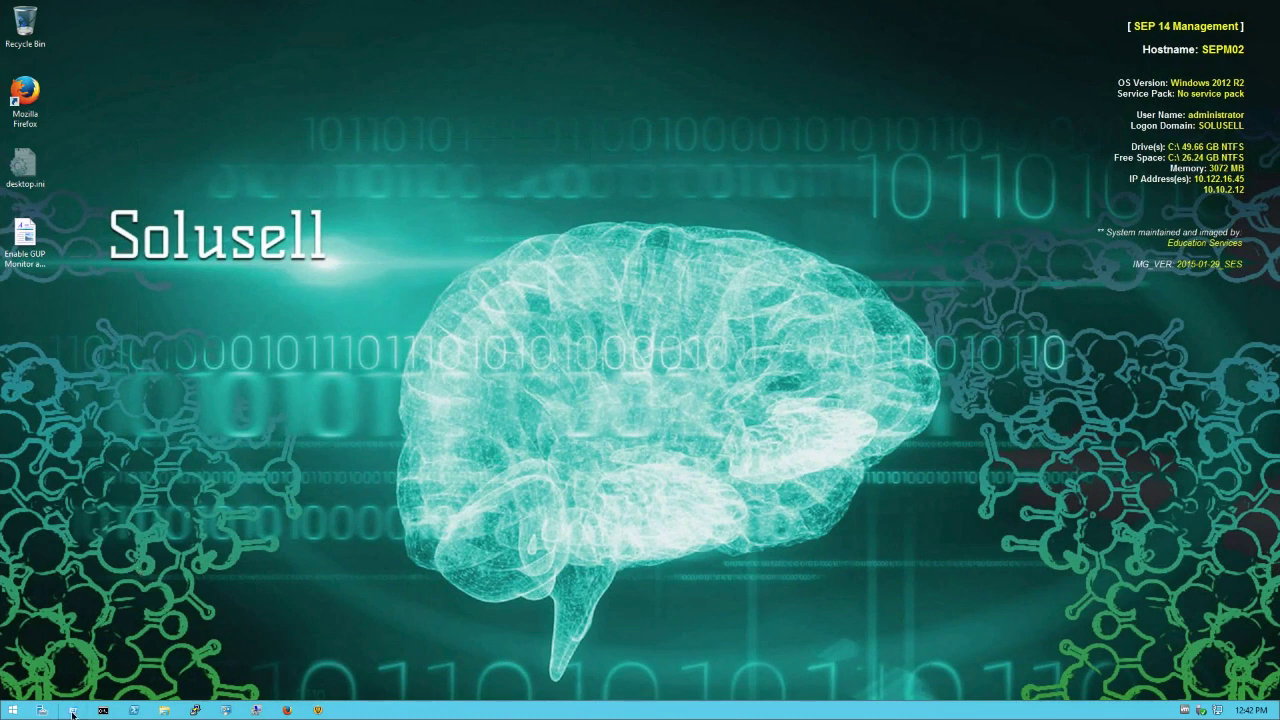
# Stop the Symantec Endpoint Protection Manager Webserver service in services.msc.
pyautogui.press('super+r')
pyautogui.write('services.msc')
pyautogui.press('Return')
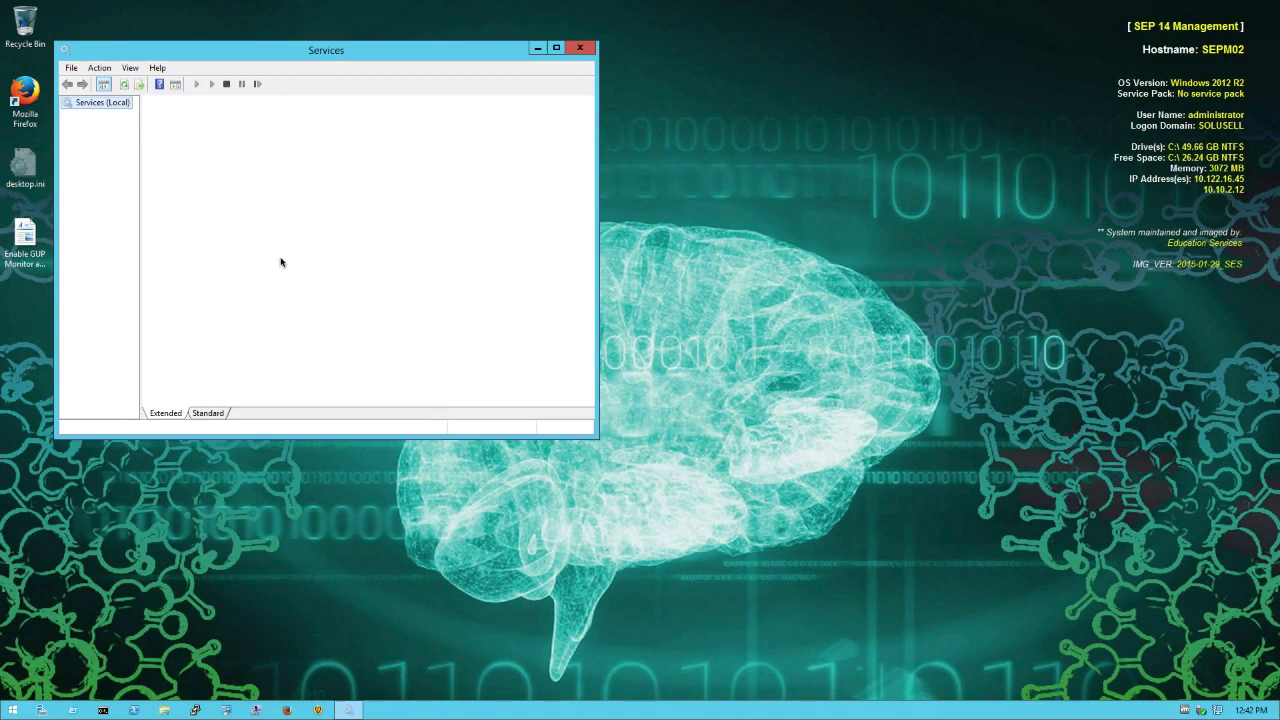
pyautogui.scroll(-20, 300, 265)
pyautogui.click(329, 284)
pyautogui.click(348, 322)
pyautogui.click(154, 152)
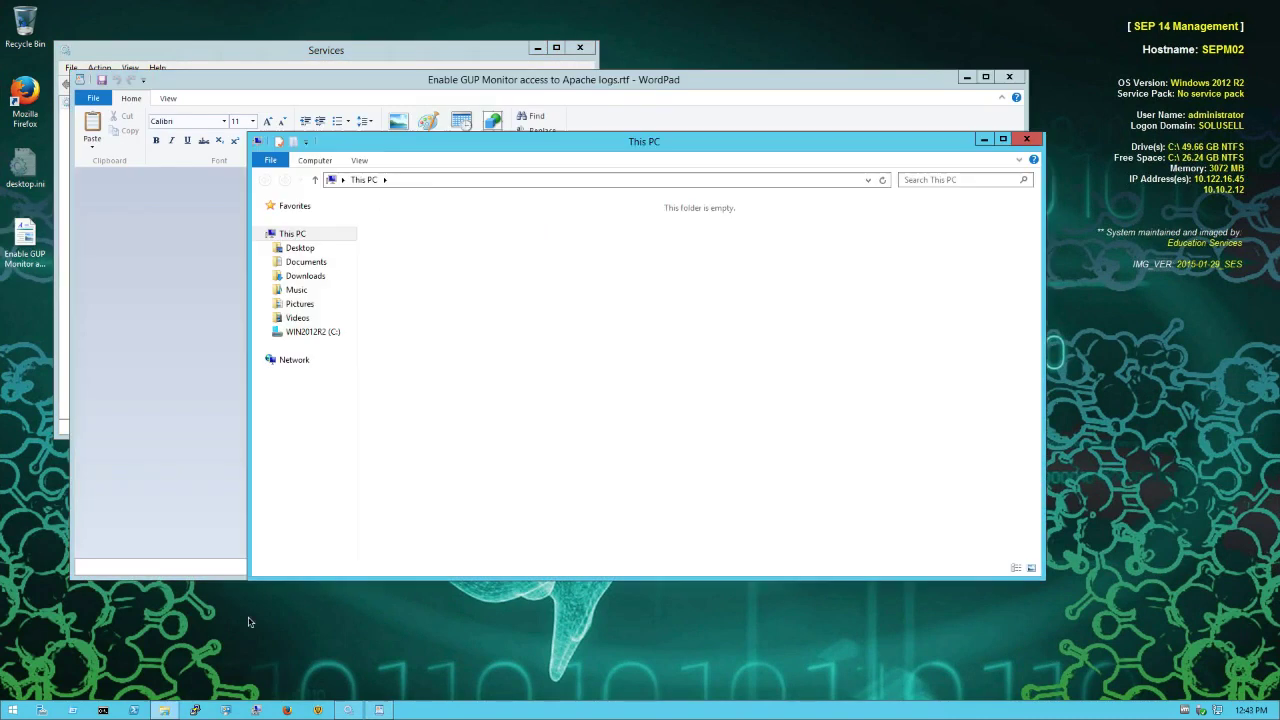
# Open httpd.conf from the Symantec conf folder in TextPad, with the instructions document alongside.
pyautogui.click(312, 331)
pyautogui.doubleClick(432, 257)
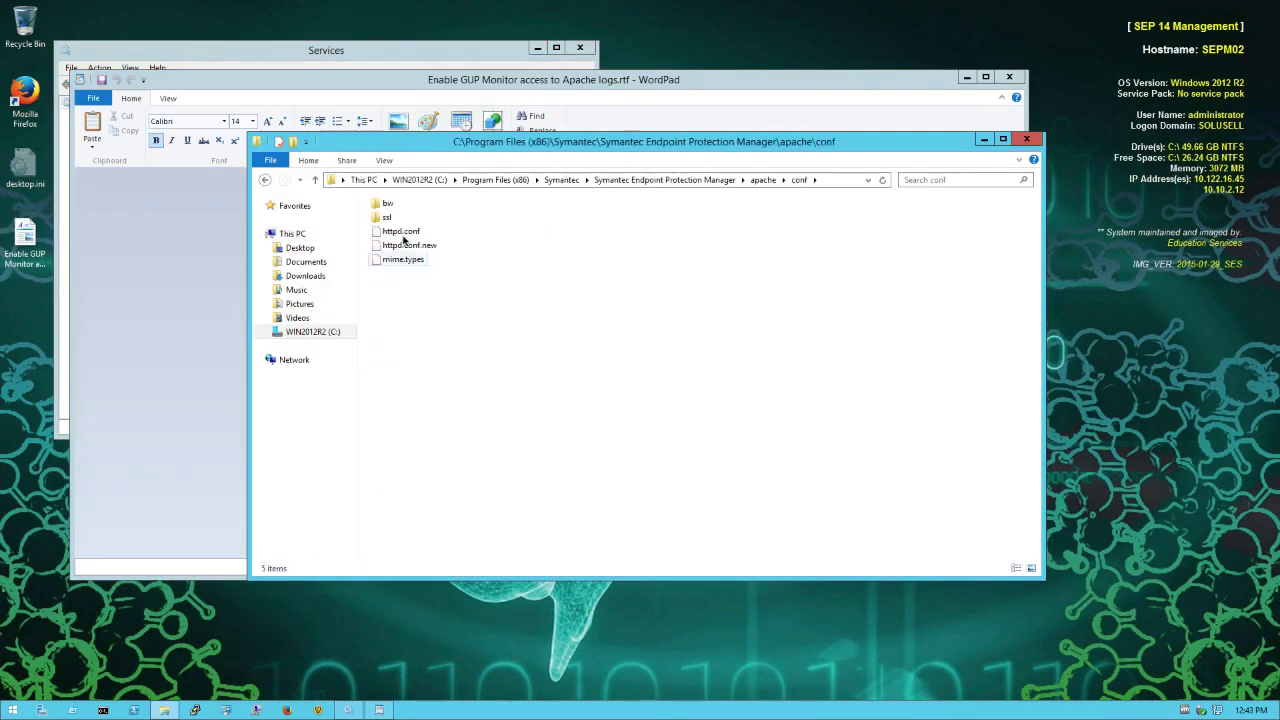
pyautogui.rightClick(400, 232)
pyautogui.click(466, 246)
pyautogui.moveTo(450, 76); pyautogui.dragTo(1279, 90)
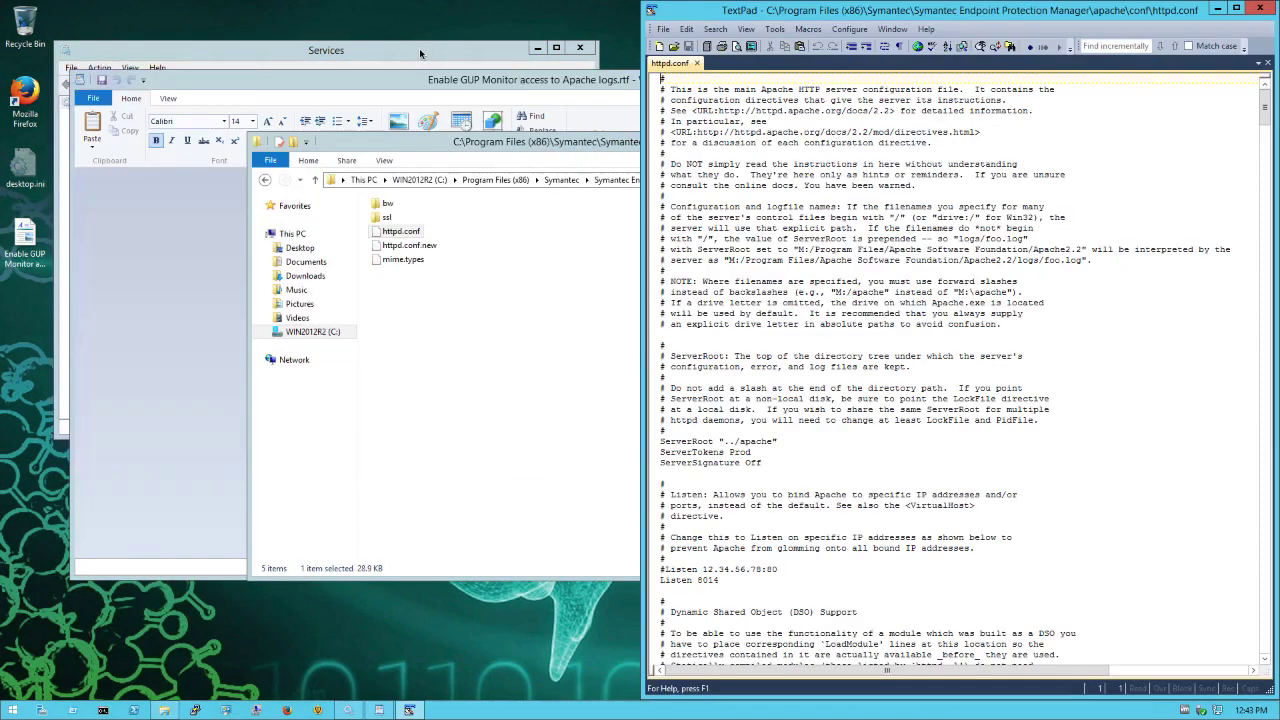
pyautogui.click(420, 48)
pyautogui.click(538, 48)
pyautogui.click(580, 79)
# Paste the new daily-rotating ErrorLog line below the commented-out ErrorLog line.
pyautogui.moveTo(781, 85); pyautogui.dragTo(0, 120)
pyautogui.scroll(-3, 824, 466)
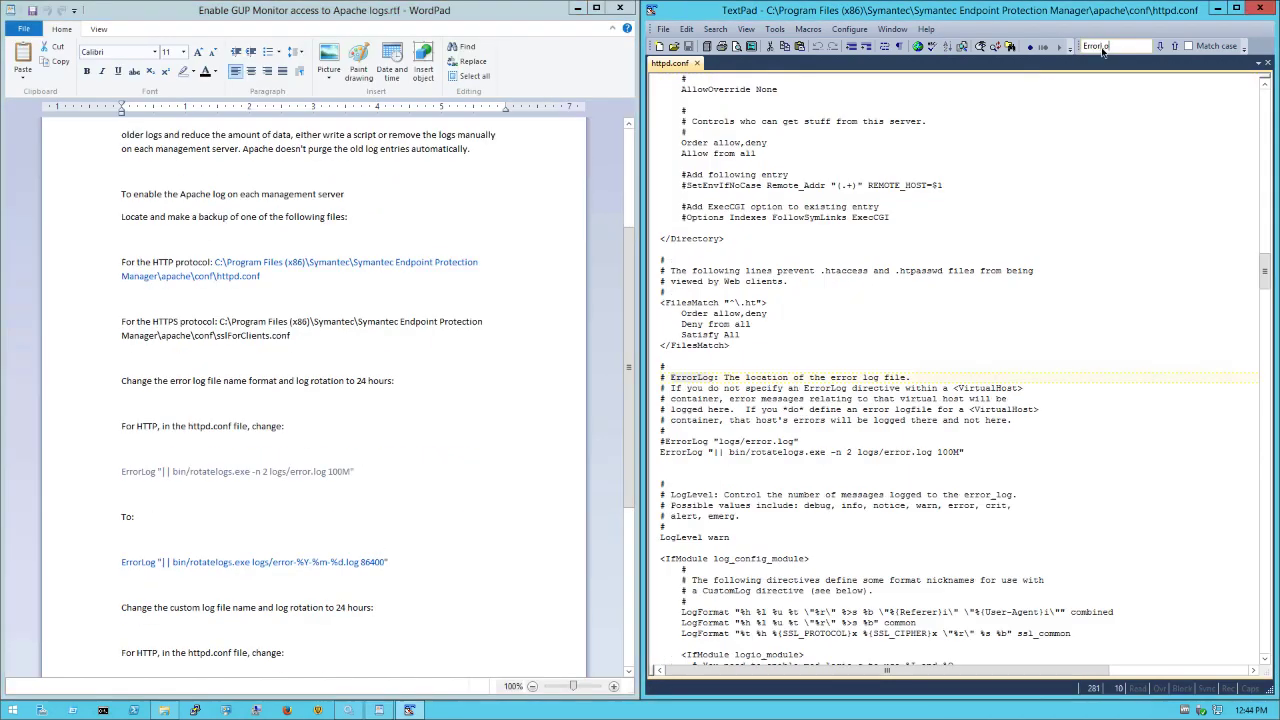
pyautogui.rightClick(127, 566)
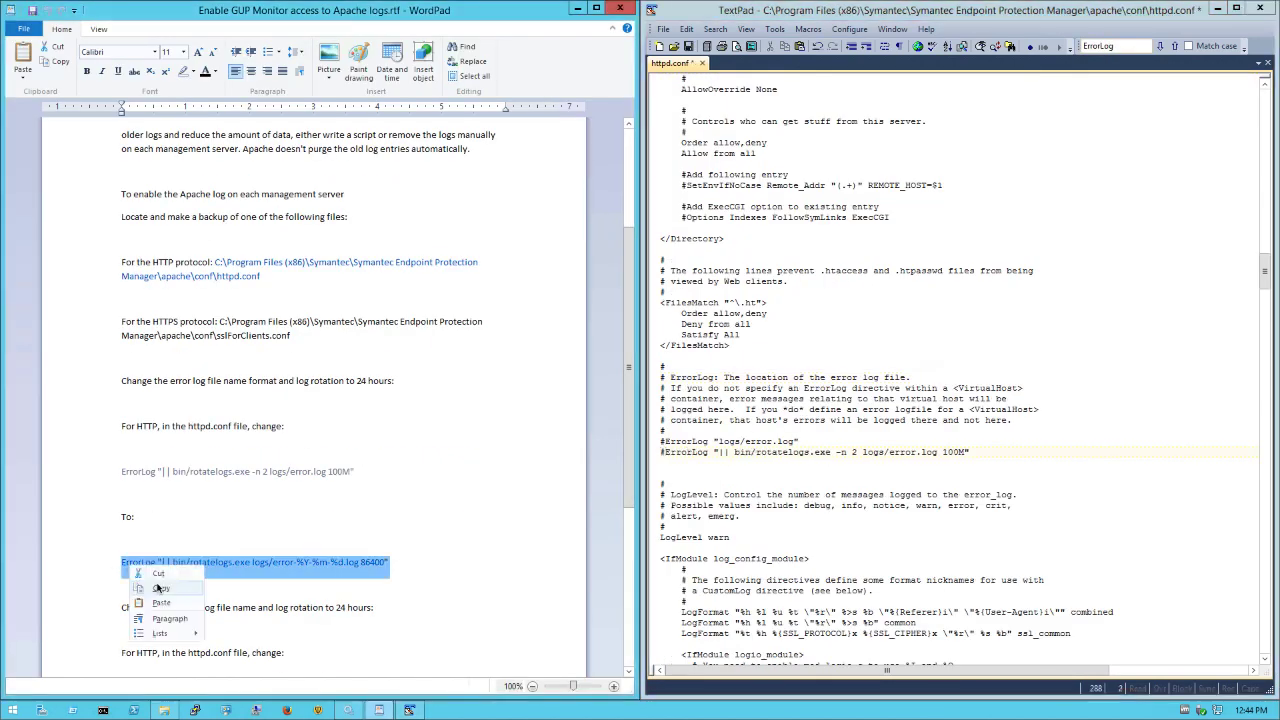
pyautogui.click(158, 588)
pyautogui.click(672, 464)
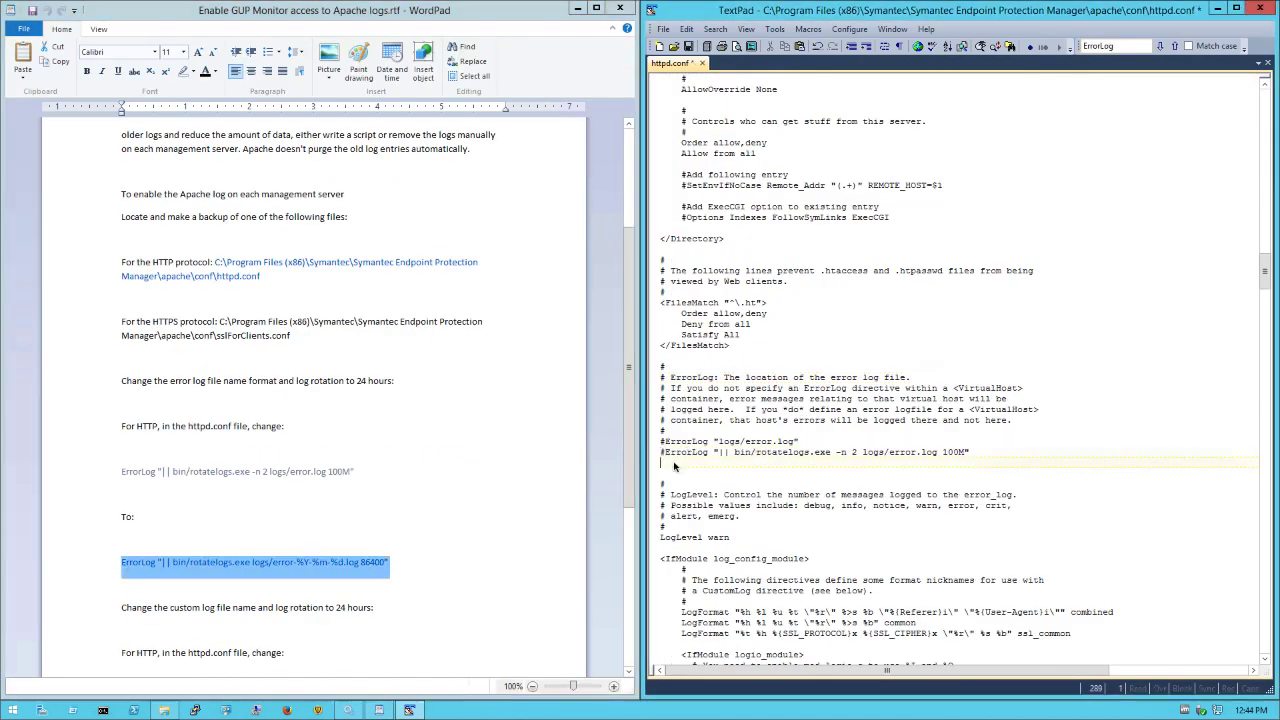
pyautogui.hotkey('ctrl', 'v')
# Change the LogLevel value from warn to info.
pyautogui.doubleClick(721, 549)
pyautogui.write('info')
pyautogui.scroll(-1, 757, 557)
pyautogui.scroll(-5, 303, 586)
# Find the CustomLog directive and comment it out with #.
pyautogui.doubleClick(1117, 47)
pyautogui.write('CustomLog')
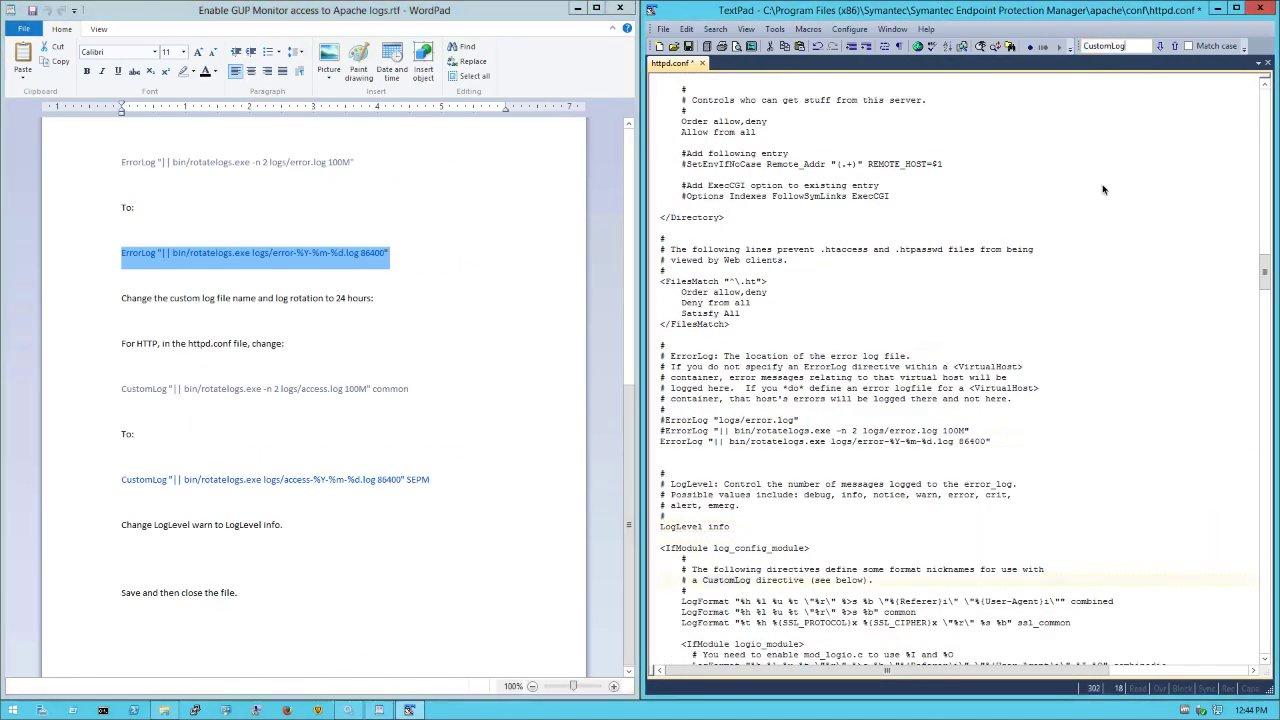
pyautogui.press('Return')
pyautogui.click(682, 569)
pyautogui.write('#')
pyautogui.press('Down')
pyautogui.click(118, 481)
# Paste the SEPM daily-rotating CustomLog line below the commented one and close the instructions.
pyautogui.scroll(5, 118, 481)
pyautogui.scroll(-4, 117, 484)
pyautogui.click(117, 623)
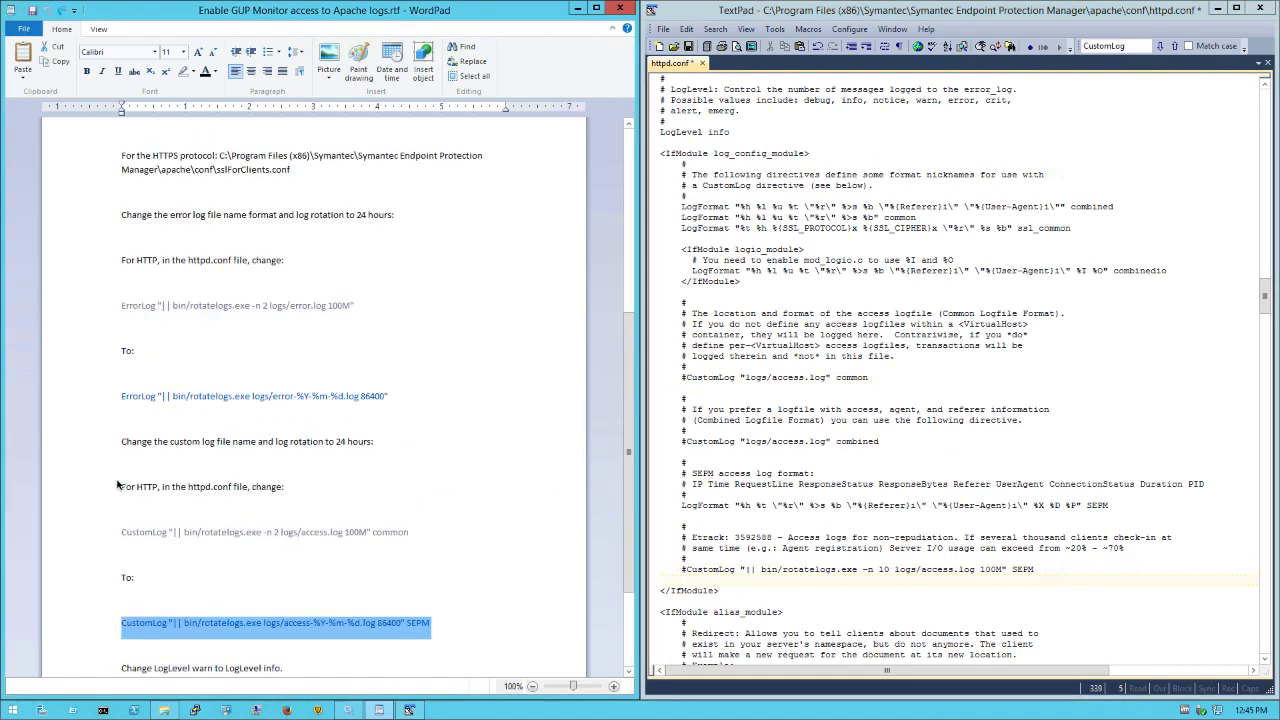
pyautogui.rightClick(285, 629)
pyautogui.click(317, 578)
pyautogui.click(1050, 570)
pyautogui.press('Return')
pyautogui.hotkey('ctrl', 'v')
pyautogui.click(620, 8)
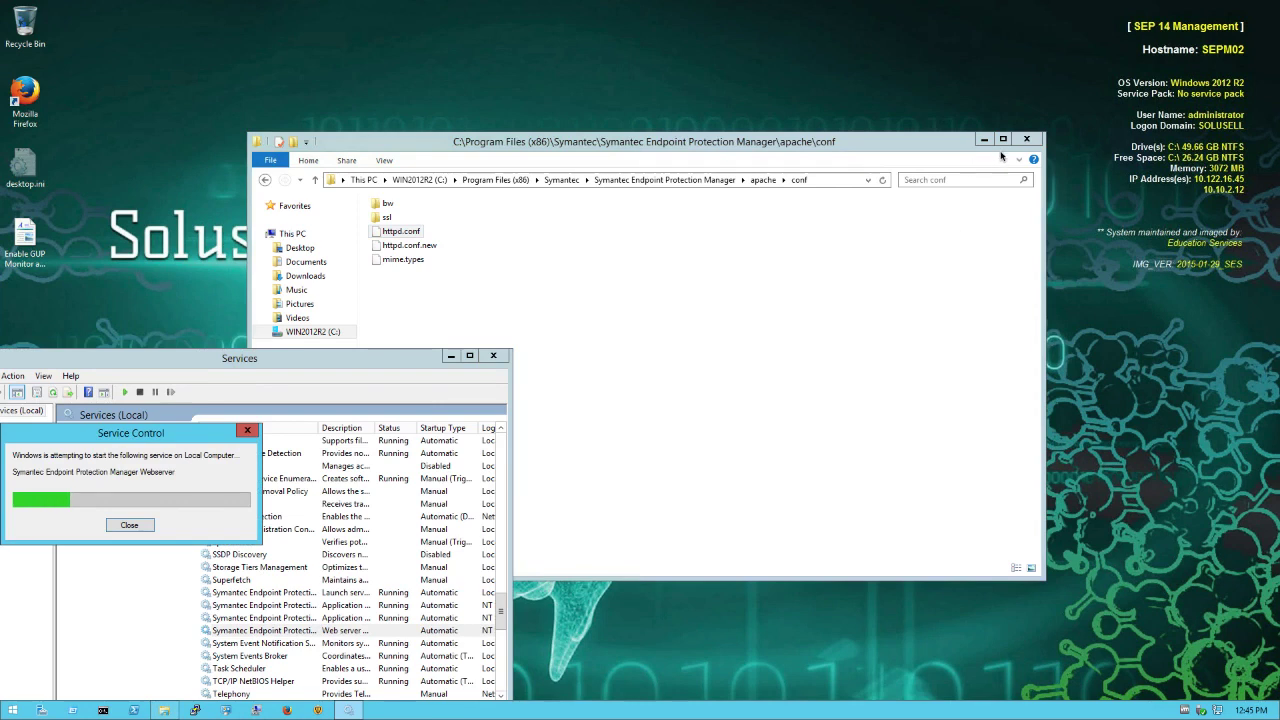
# Run ContentDistributionMonitor.bat from the SEPM Tools folder, then close Explorer and Services.
pyautogui.click(660, 181)
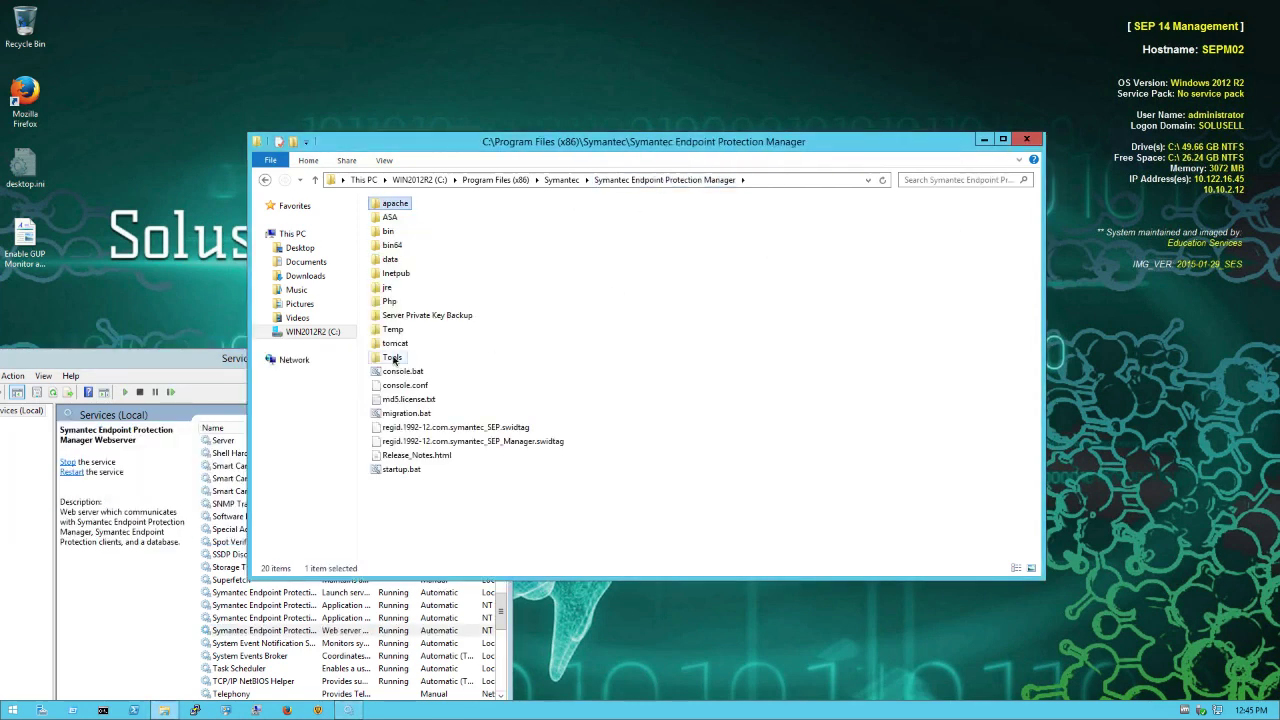
pyautogui.click(393, 360)
pyautogui.doubleClick(393, 358)
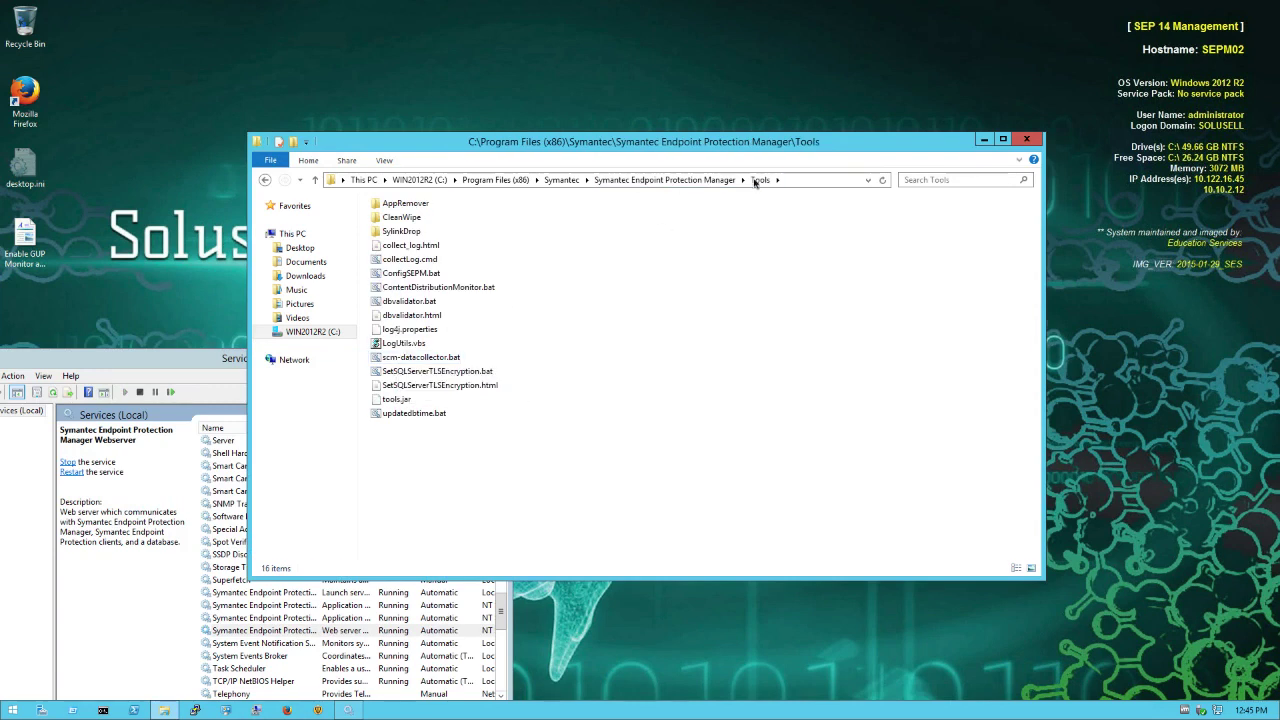
pyautogui.doubleClick(446, 288)
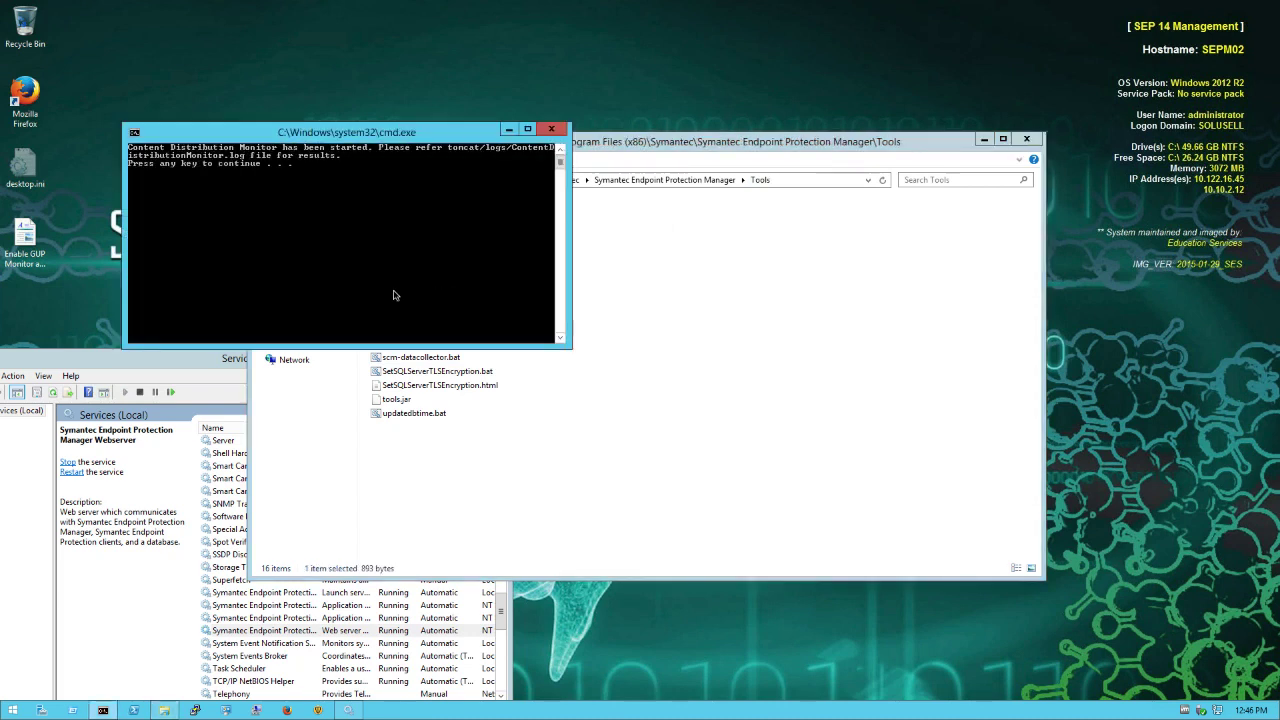
pyautogui.press('Return')
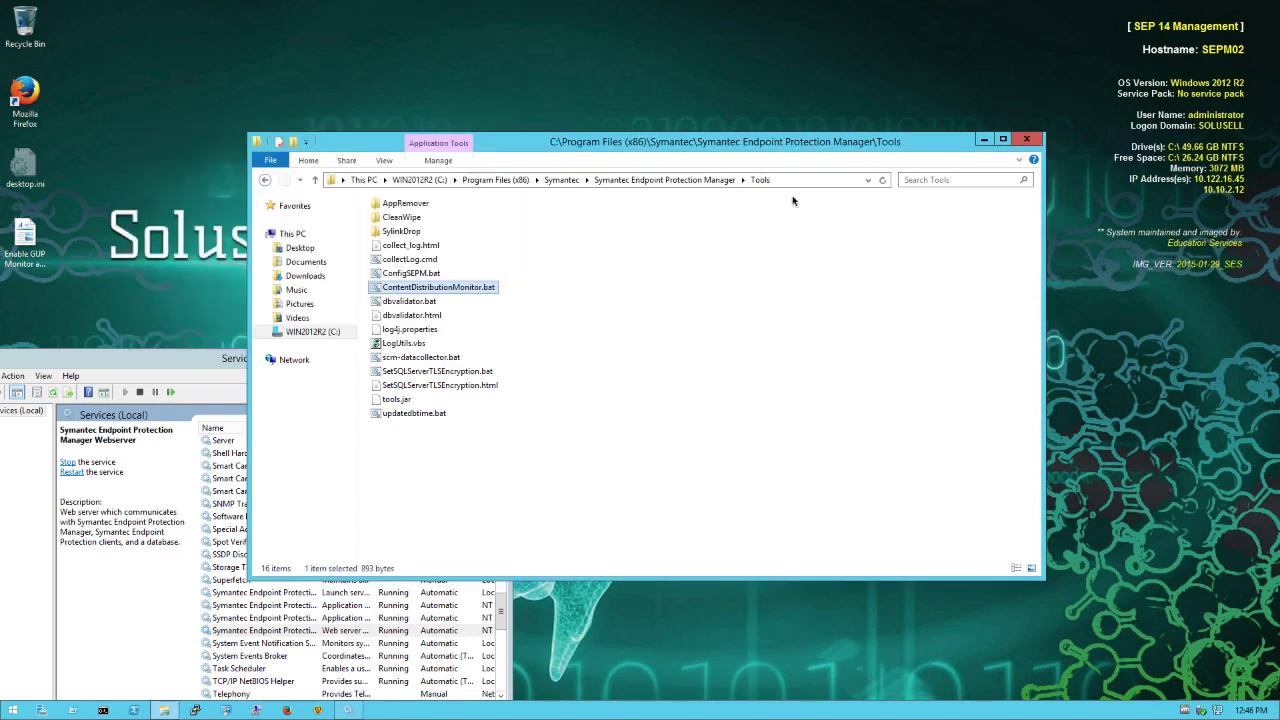
pyautogui.click(984, 139)
pyautogui.click(496, 356)
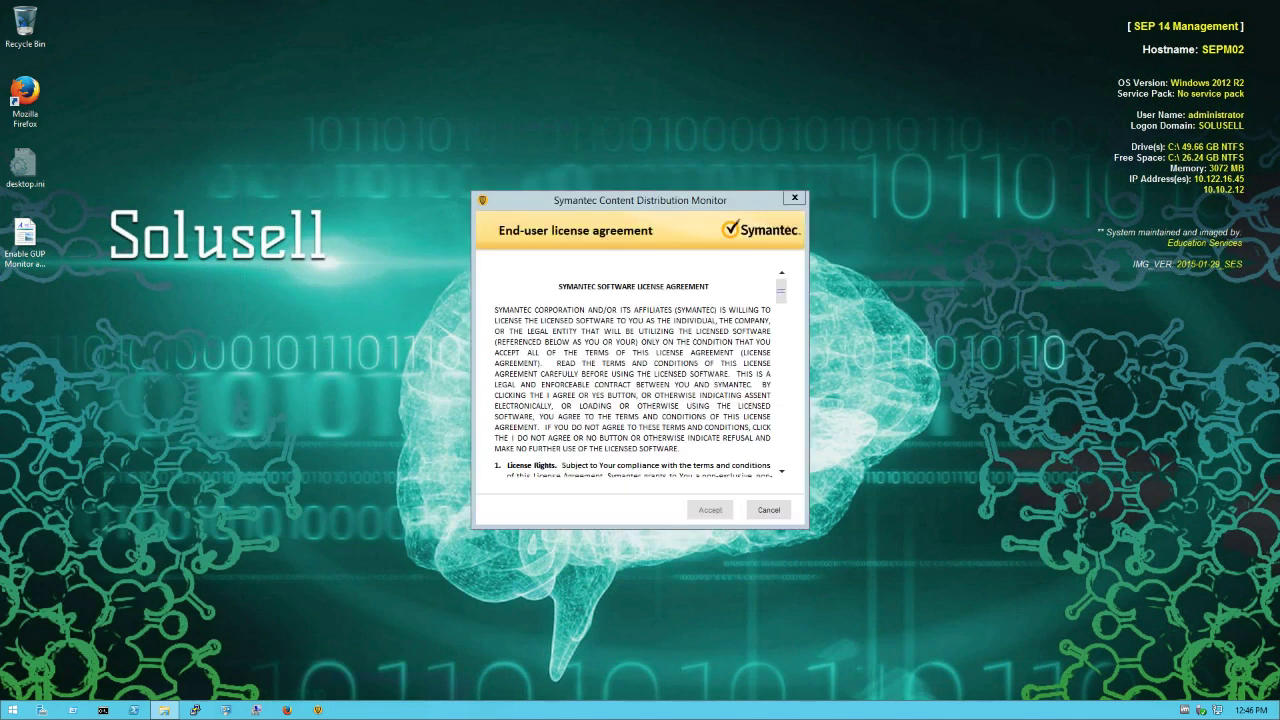
# Scroll to the end of the Content Distribution Monitor license agreement and accept it.
pyautogui.click(709, 511)
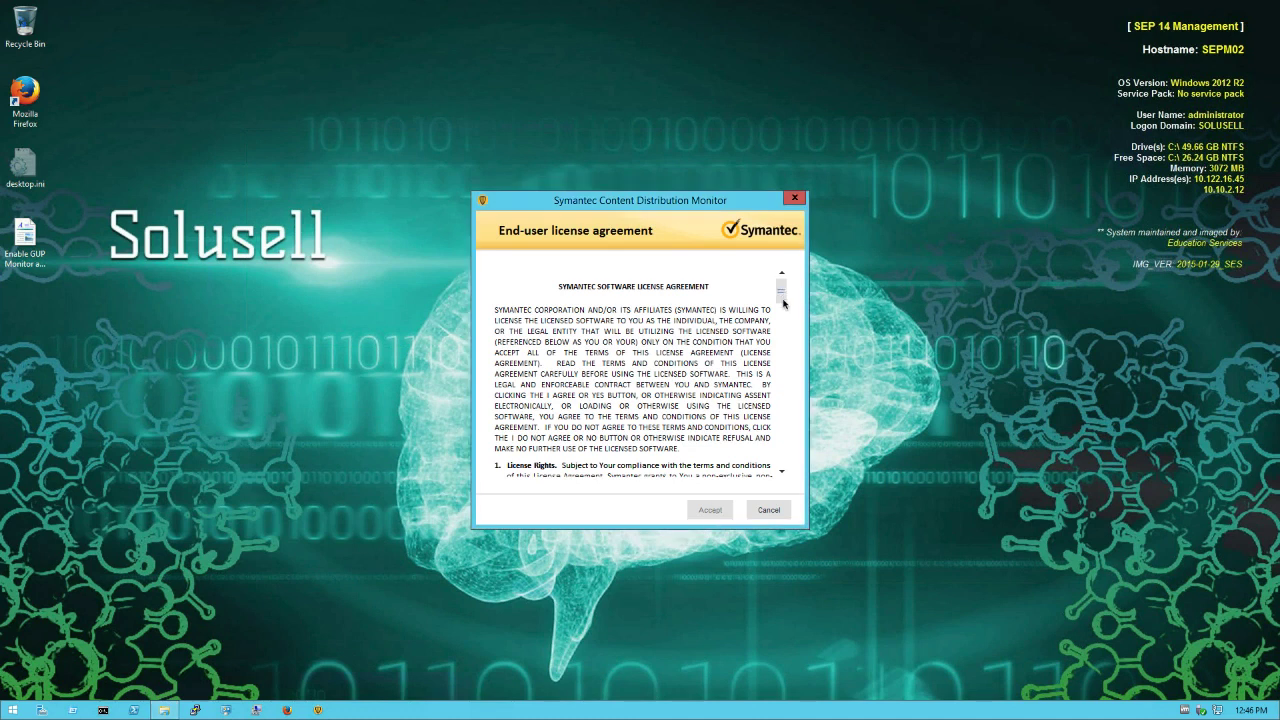
pyautogui.scroll(-5, 781, 397)
pyautogui.scroll(-10, 781, 397)
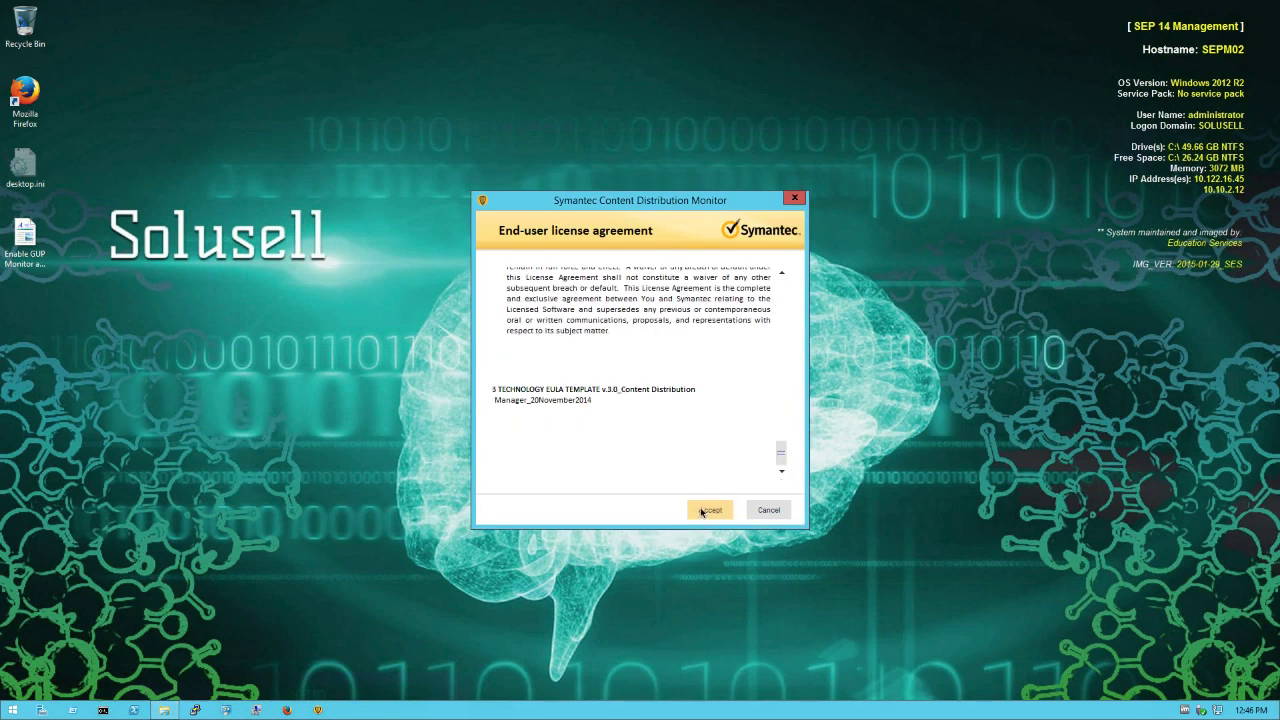
pyautogui.click(709, 511)
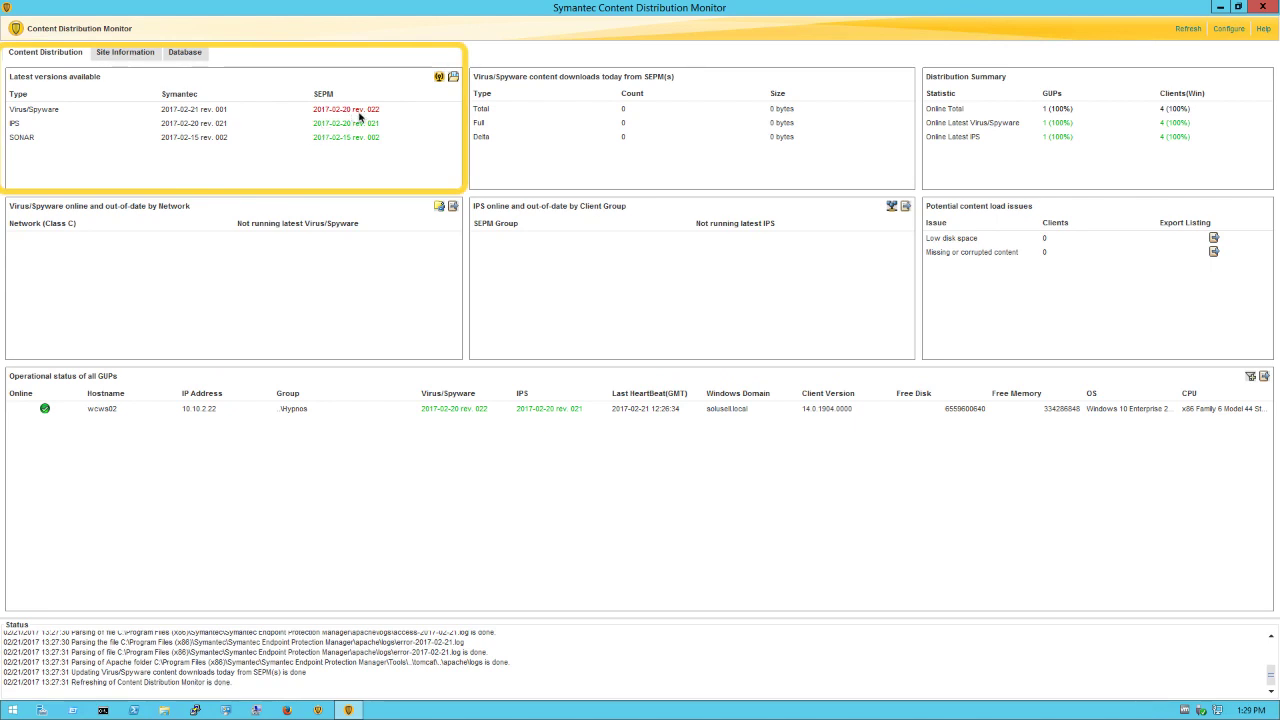
# Launch LiveUpdate from Latest versions and select the wcws02 GUP entry.
pyautogui.click(438, 77)
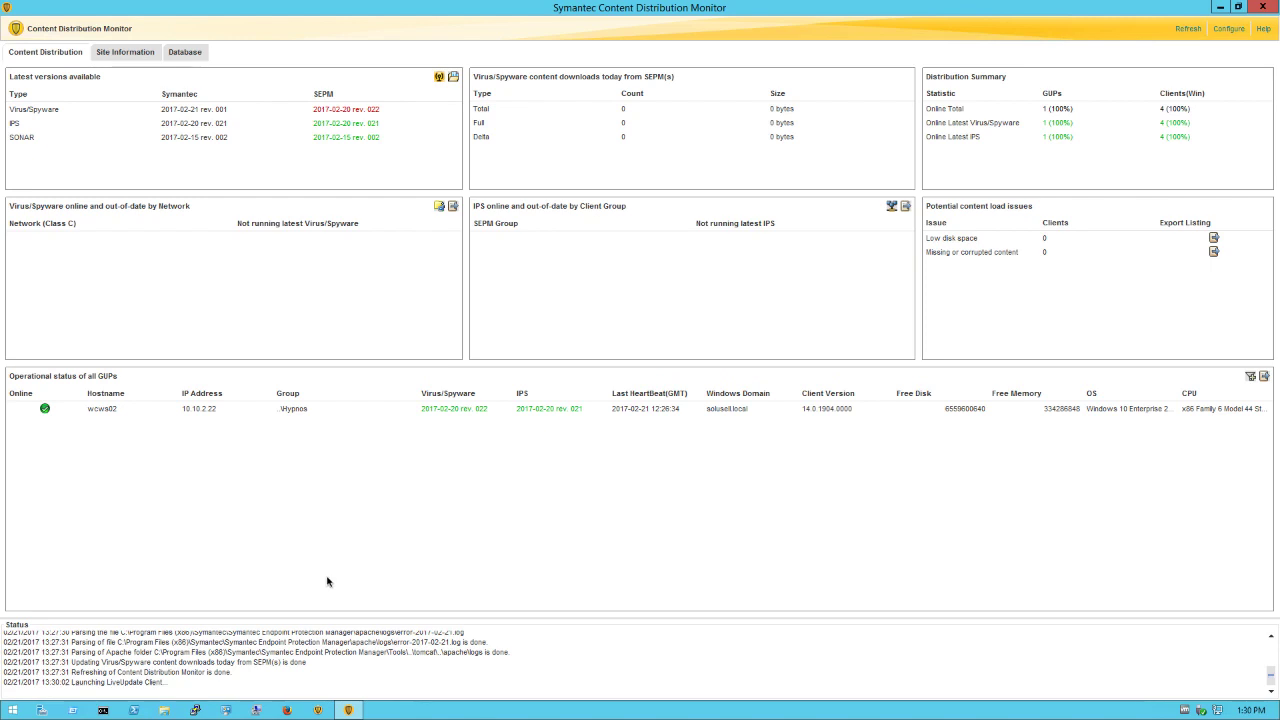
pyautogui.click(104, 411)
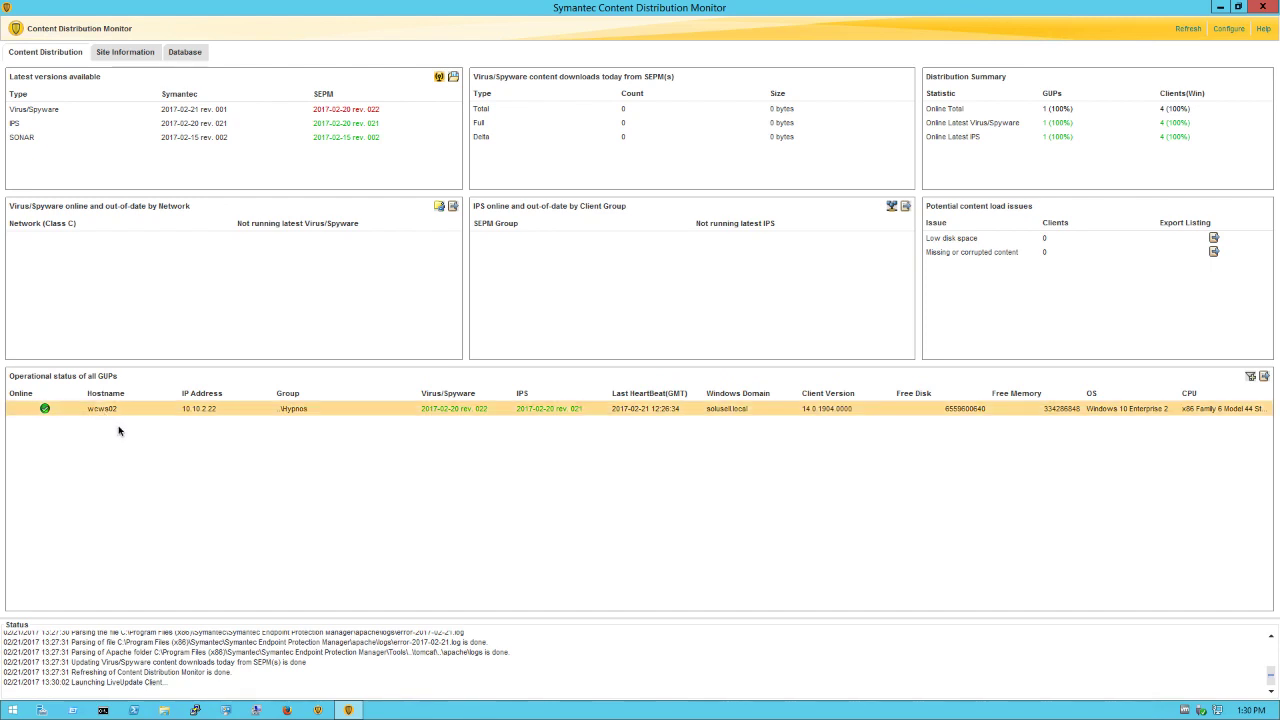